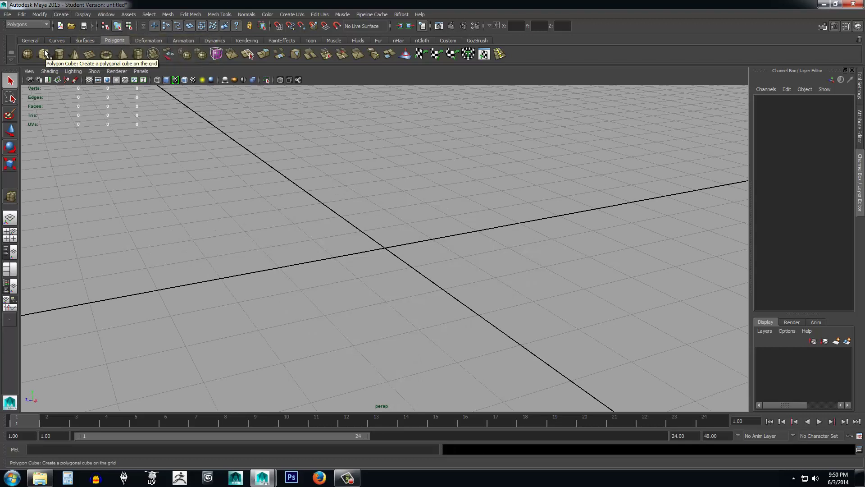
Step: Turn on interactive creation for polygon primitives and draw a cube over the grid's center
click(61, 14)
mouse_move(66, 53)
mouse_move(75, 36)
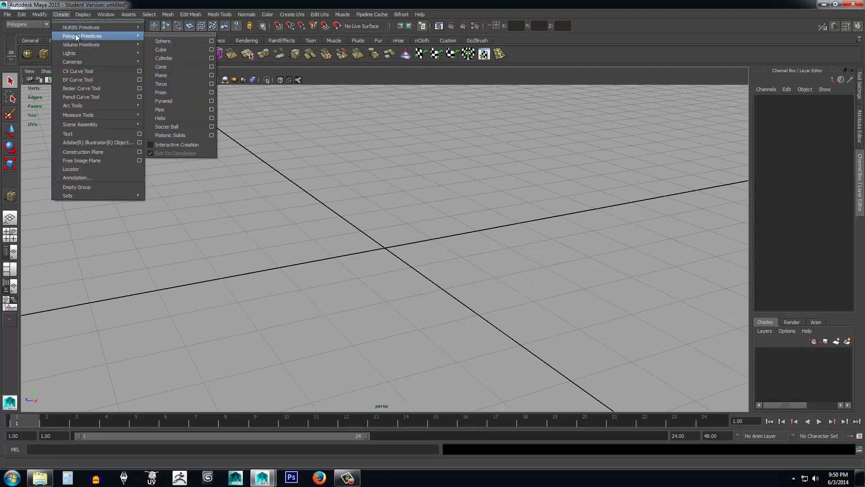
click(153, 145)
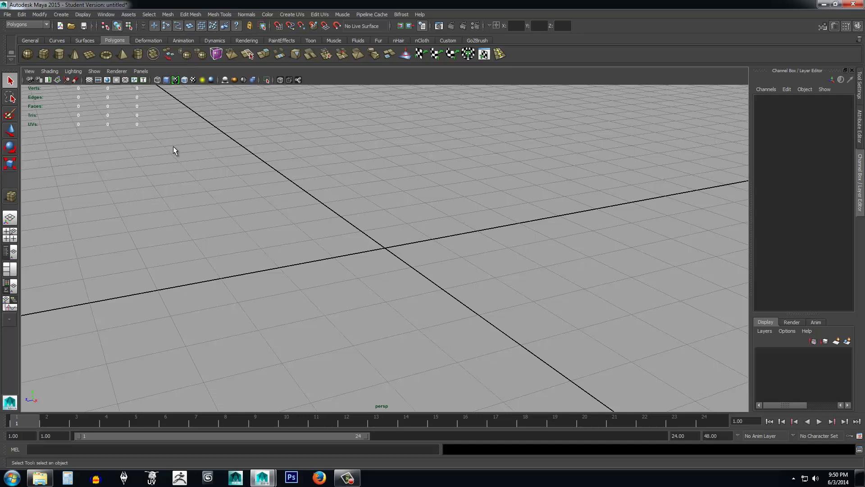
click(41, 56)
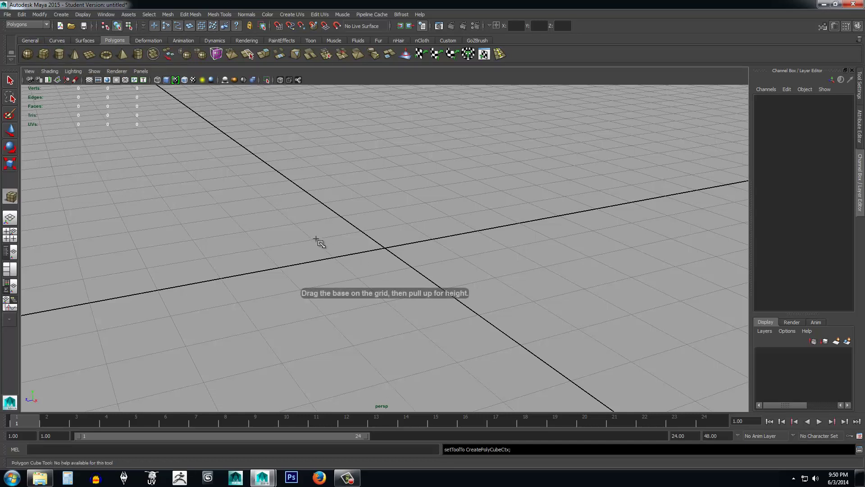
drag(317, 239, 459, 259)
drag(392, 237, 382, 151)
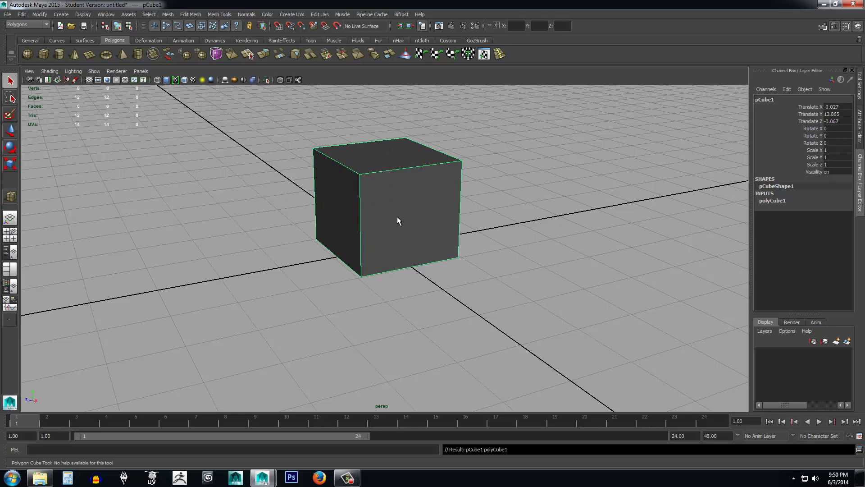
Step: Delete the hand-drawn cube and turn off interactive creation for polygon primitives
key(Delete)
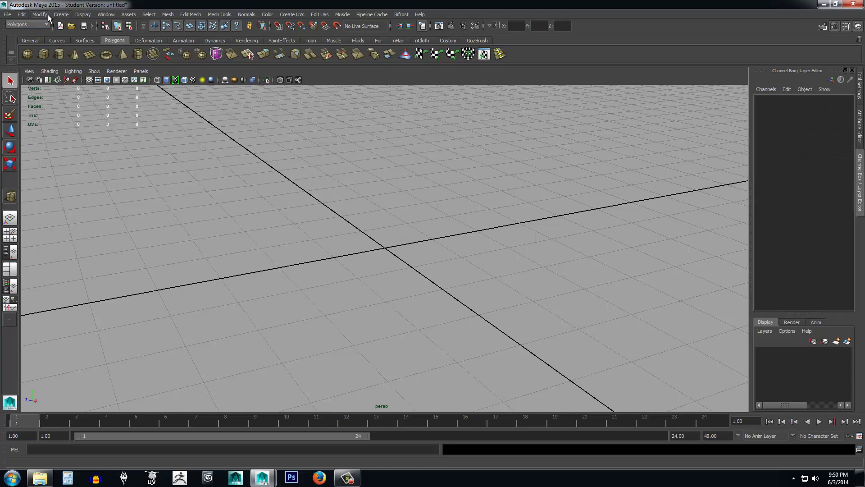
click(60, 14)
mouse_move(74, 37)
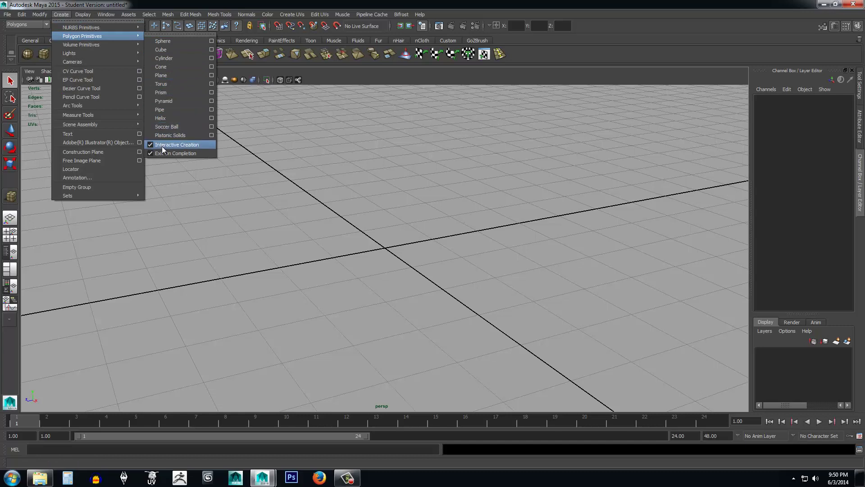
click(150, 145)
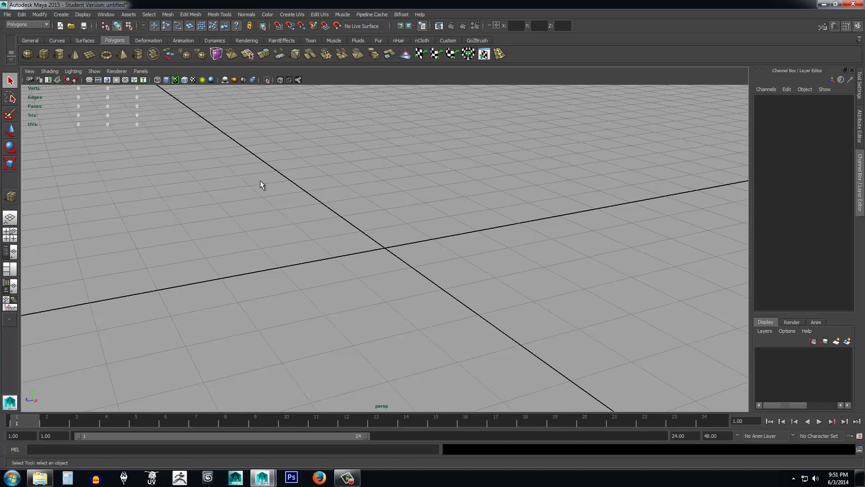
Step: Create a default polygon cube at the grid origin
click(44, 53)
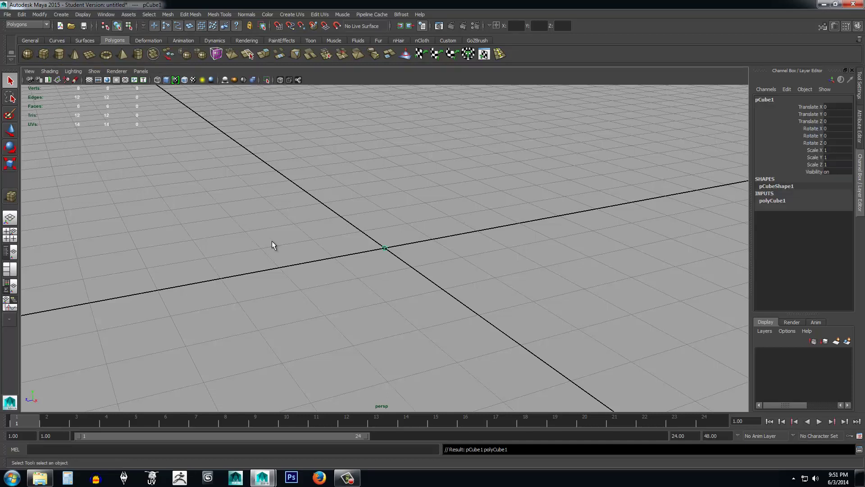
right_click(385, 251)
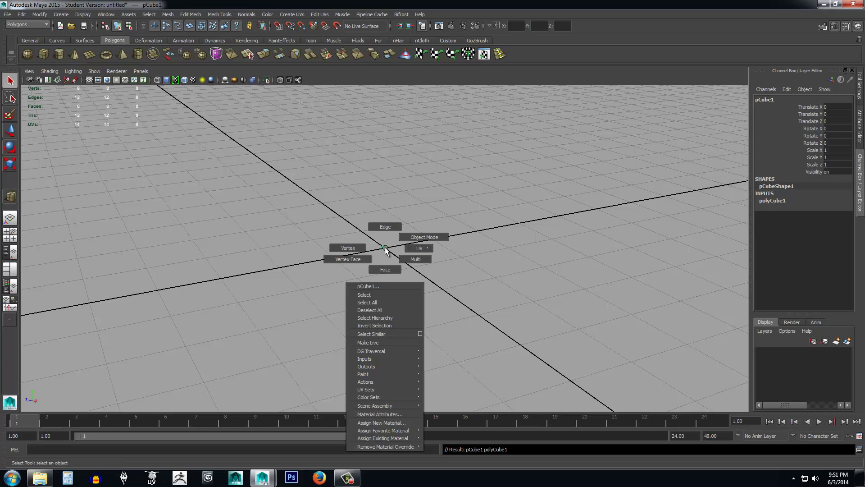
right_drag(385, 251, 386, 250)
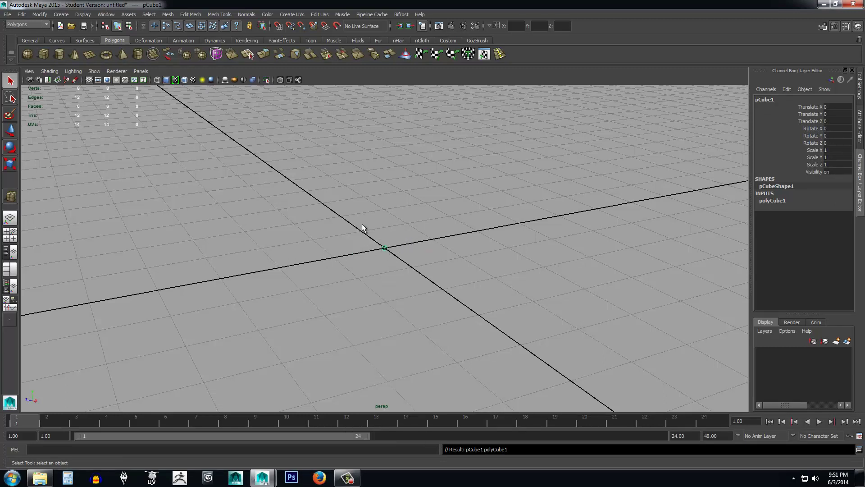
Step: Try a scale of 20 on the cube's X, Y and Z channels, and undo it
drag(361, 222, 427, 284)
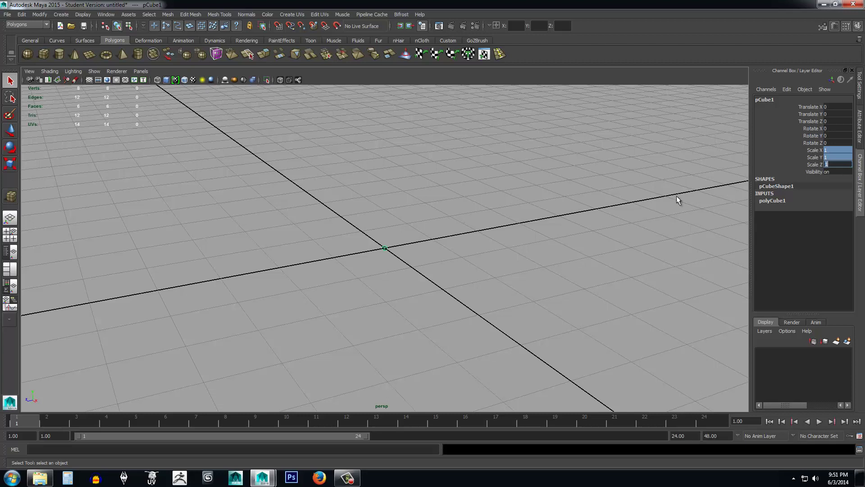
key(Return)
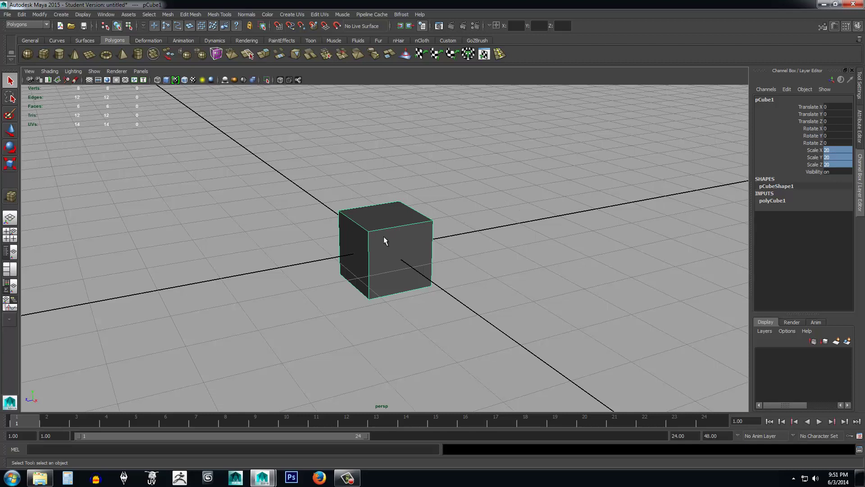
key(ctrl+z)
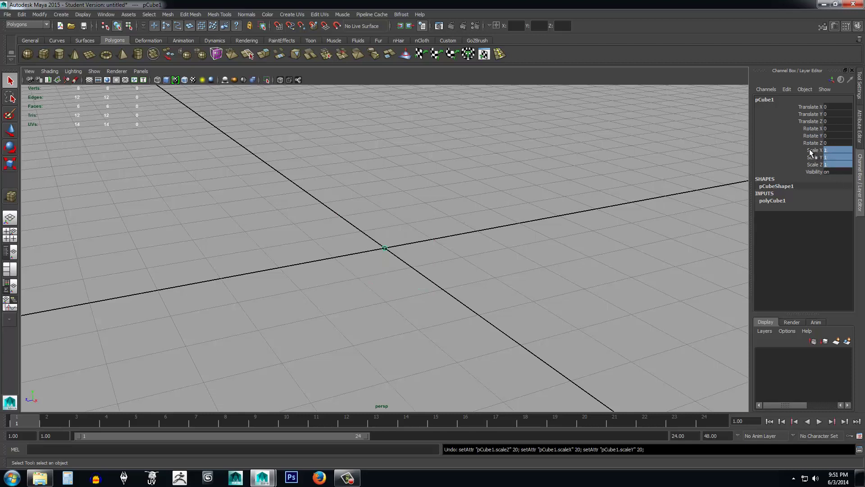
Step: Try enlarging the cube interactively through its combined Scale X, Y and Z channels, and undo the change
drag(809, 149, 809, 160)
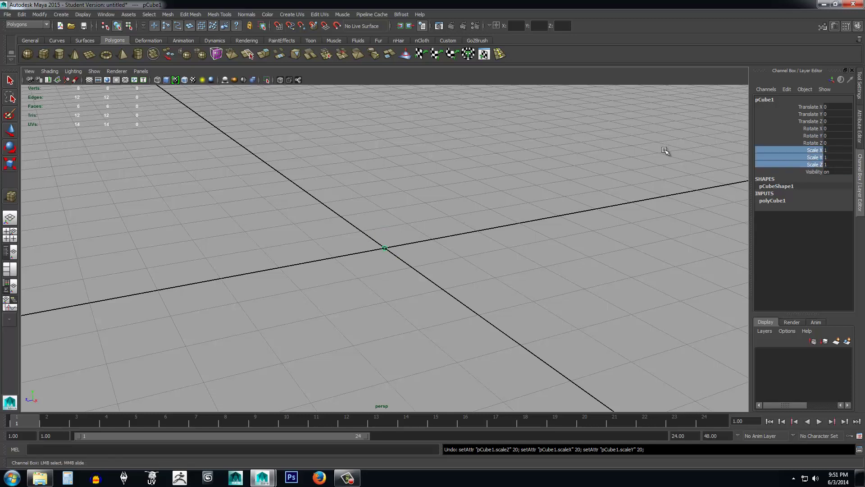
middle_drag(648, 166, 721, 166)
click(557, 228)
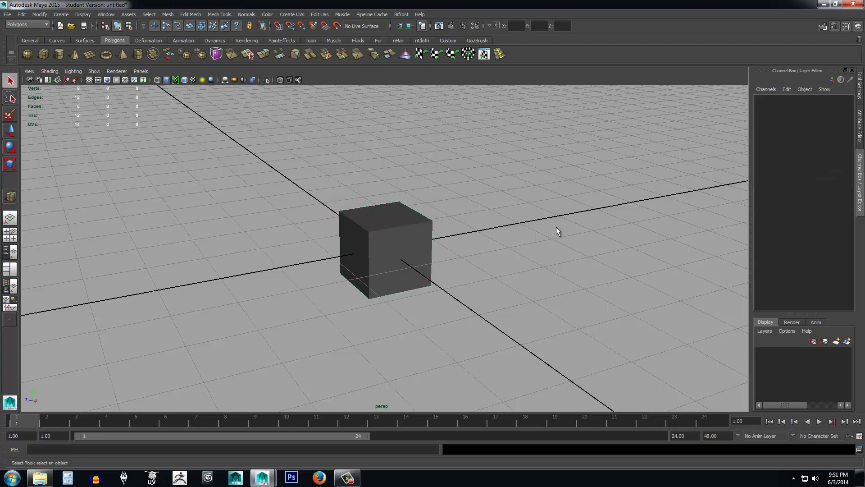
key(ctrl+z)
key(ctrl+z)
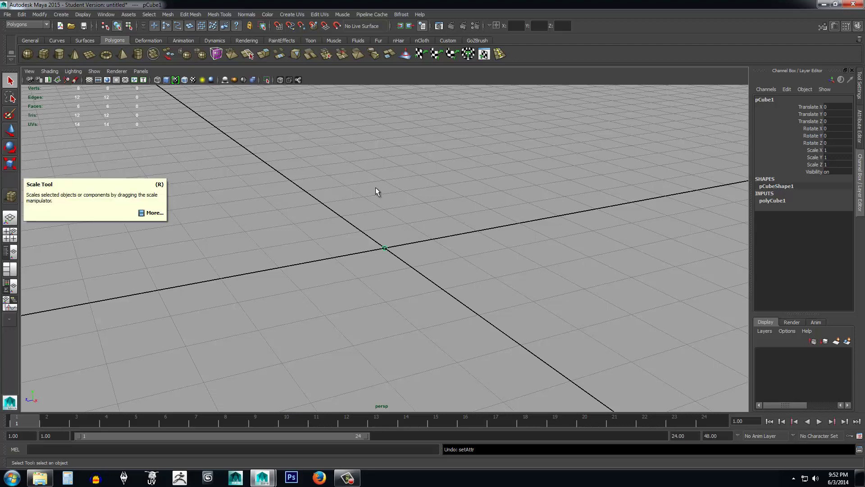
Step: Try scaling the cube along single axes, then by about 5.4 in X and Z together, undoing each change
key(r)
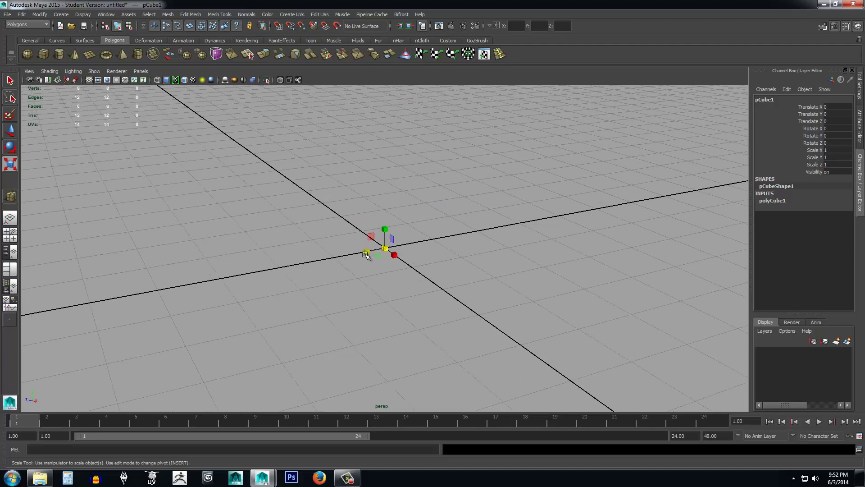
click(385, 247)
drag(383, 231, 386, 106)
drag(392, 253, 267, 268)
key(ctrl+z)
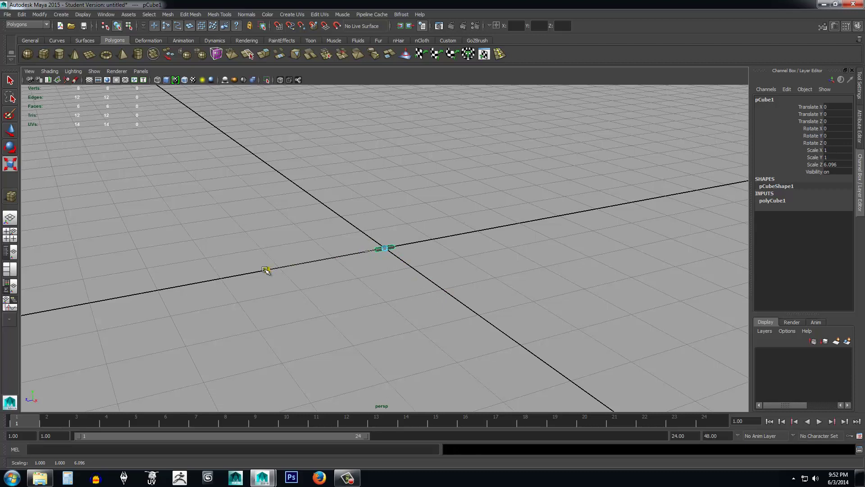
key(ctrl+z)
drag(376, 256, 361, 362)
key(ctrl+z)
key(ctrl+z)
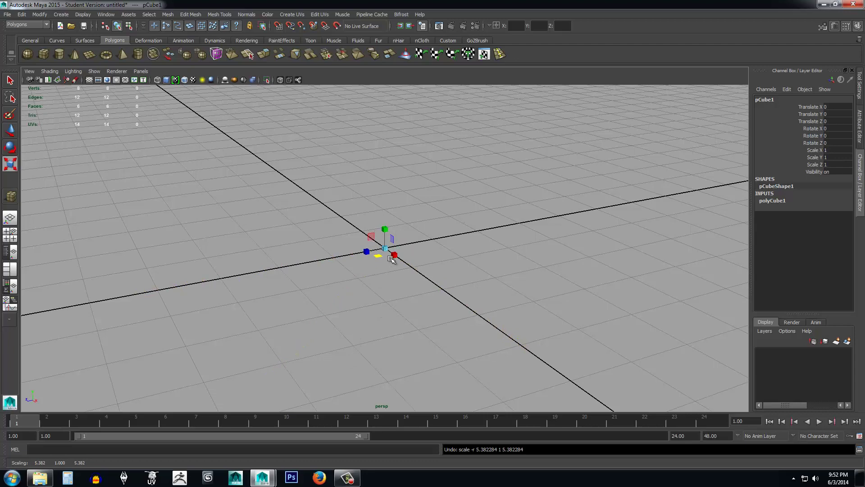
Step: Scale the cube uniformly to about 26.4 on all three axes with the Scale tool
drag(384, 247, 398, 270)
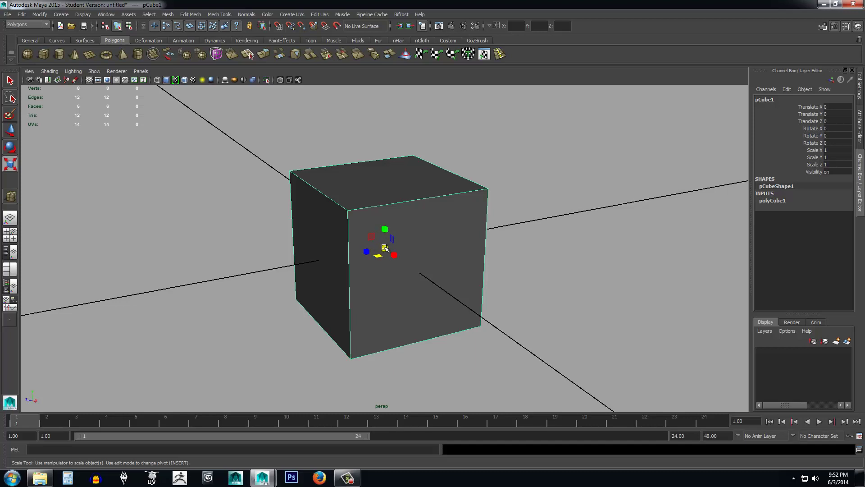
key(ctrl+z)
drag(384, 248, 445, 268)
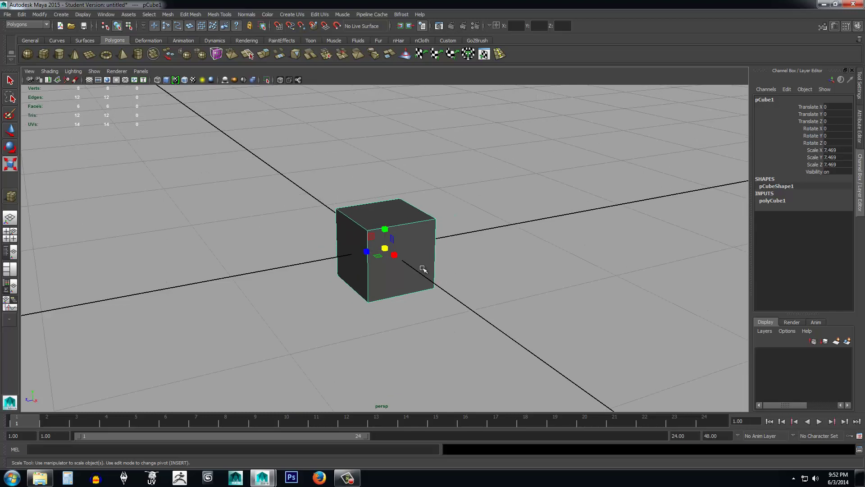
drag(392, 253, 474, 272)
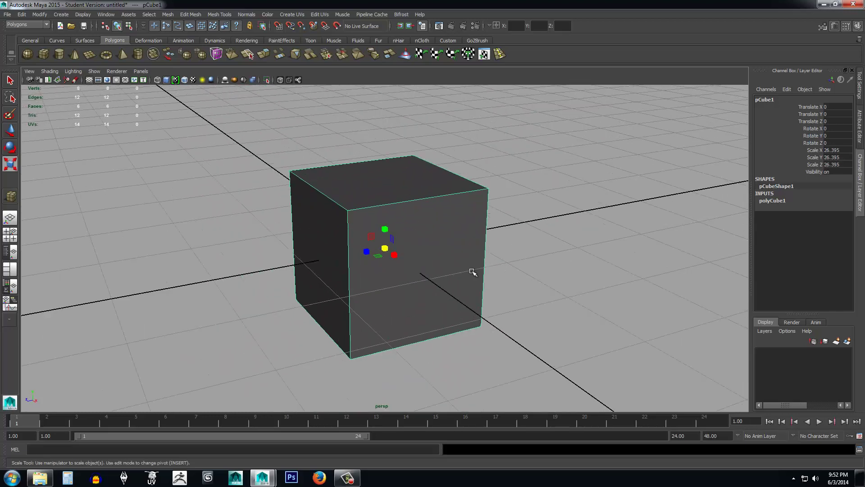
Step: Switch to the Move tool and examine the enlarged cube from several angles and distances
key(w)
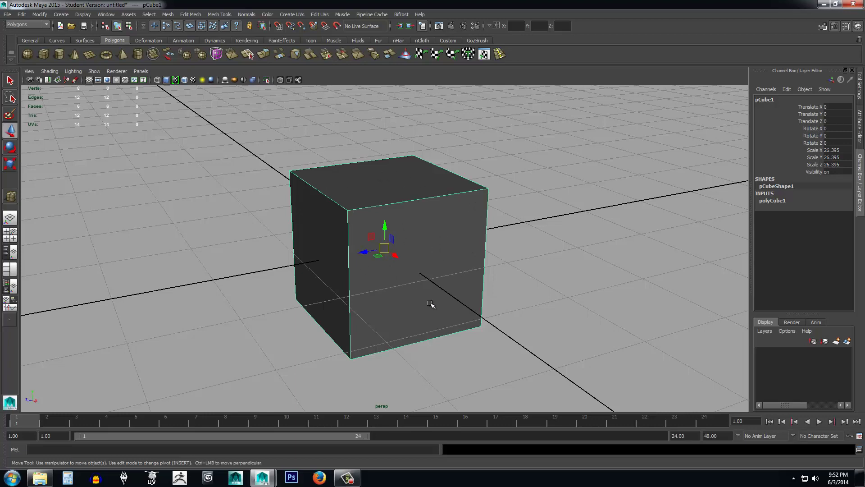
mouse_move(492, 315)
alt+mouse_down()
mouse_move(594, 308)
mouse_move(472, 309)
mouse_move(486, 312)
alt+mouse_up()
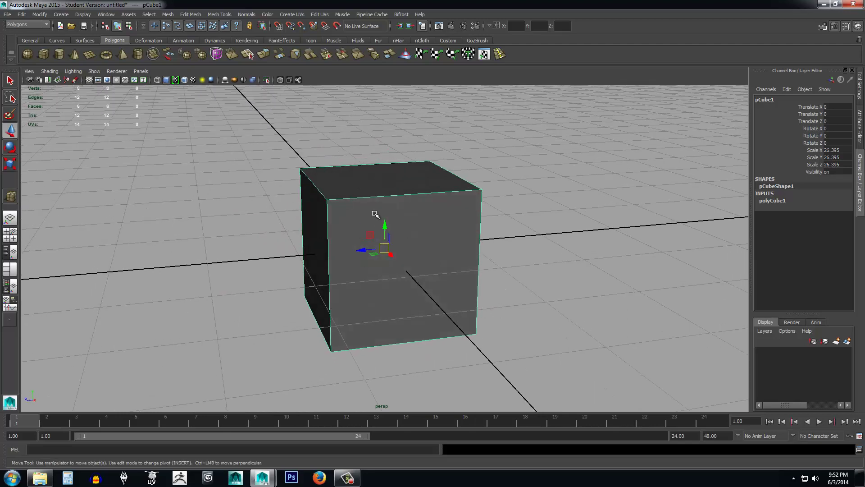
alt+drag(434, 314, 528, 343)
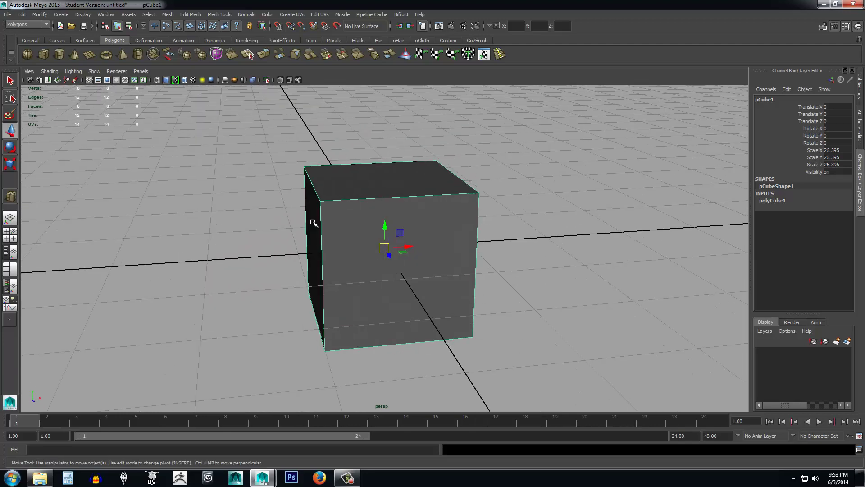
alt+drag(427, 280, 508, 279)
alt+drag(415, 266, 606, 309)
scroll(506, 290, down, 3)
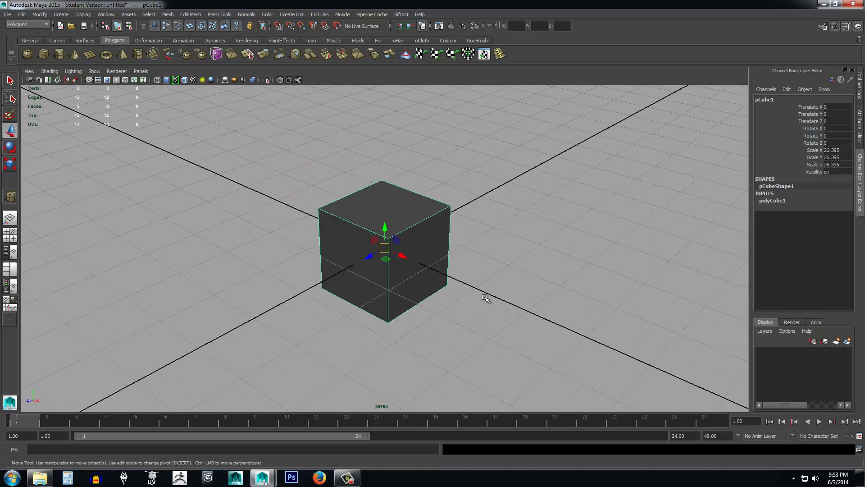
scroll(477, 305, up, 1)
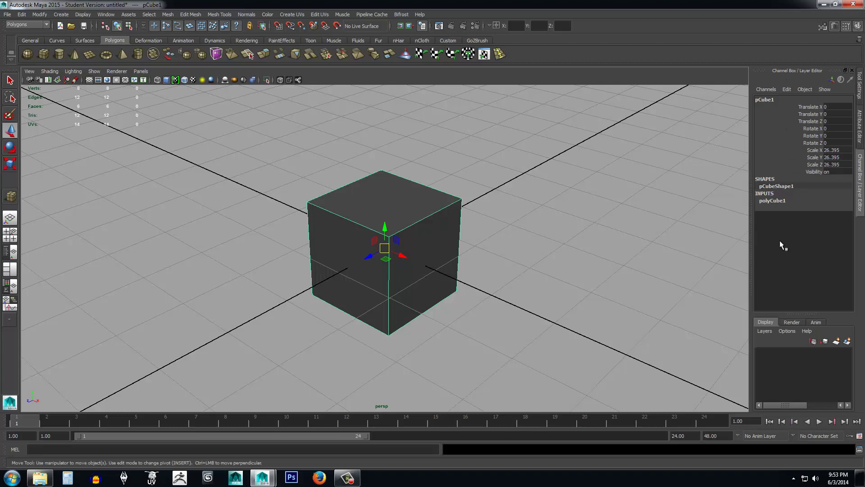
Step: Set the cube's width, height and depth subdivisions to 3 in its polyCube1 inputs
click(858, 27)
click(858, 27)
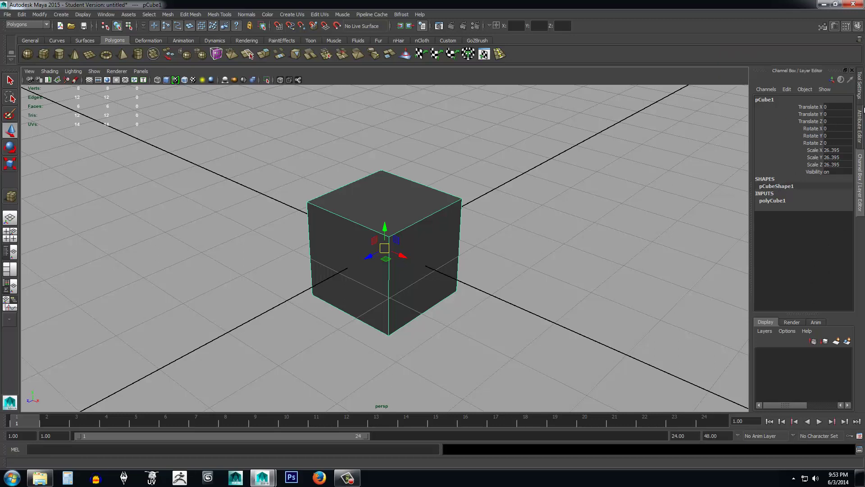
click(773, 202)
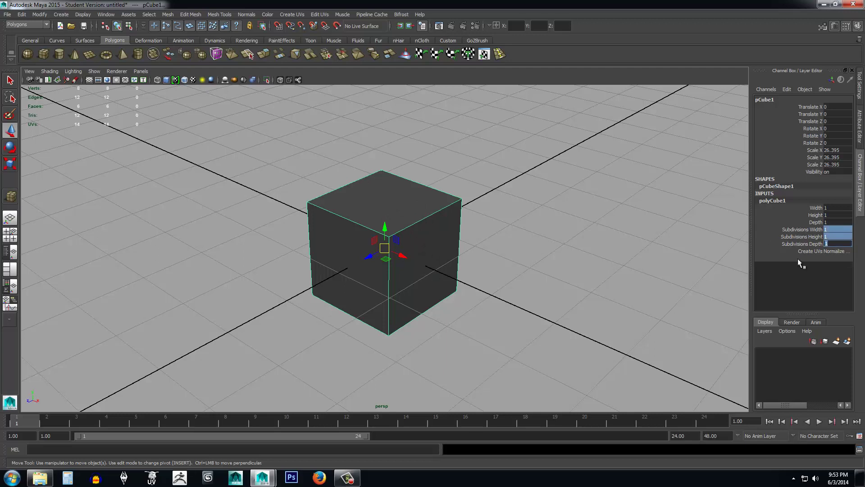
text(3)
click(838, 229)
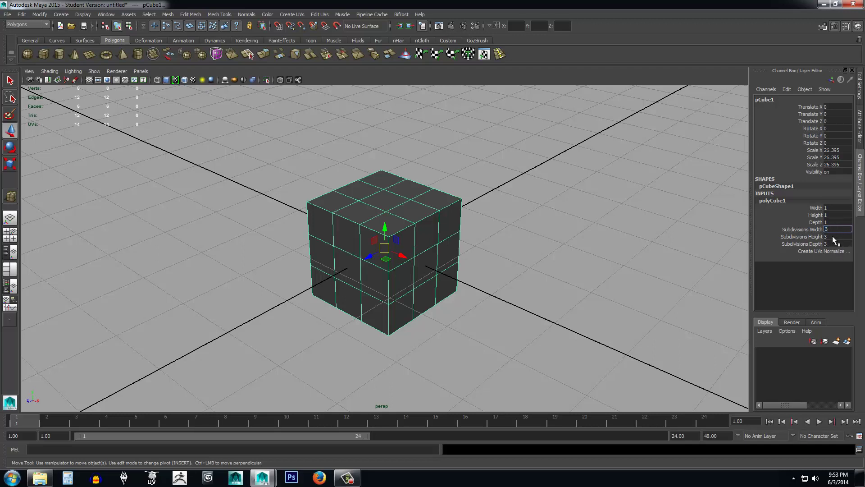
drag(820, 230, 829, 236)
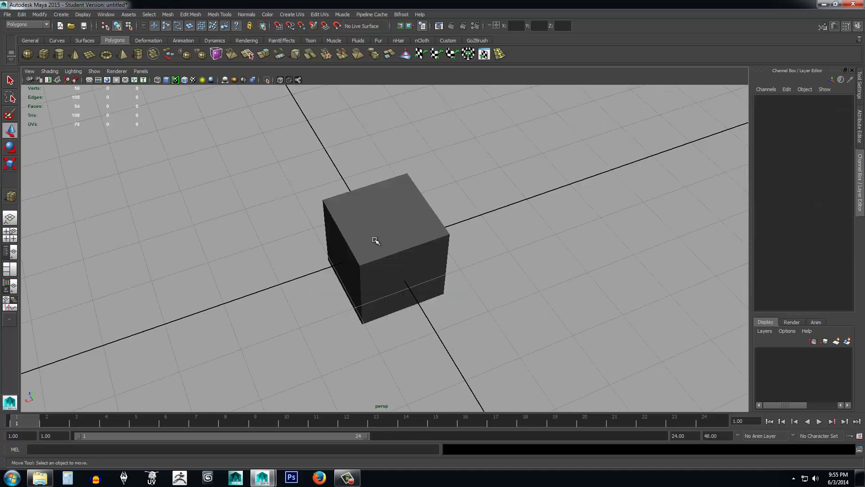
Step: Select the subdivided cube and move it straight up to 16 on Y with grid snapping turned on
click(375, 241)
alt+drag(367, 272, 455, 302)
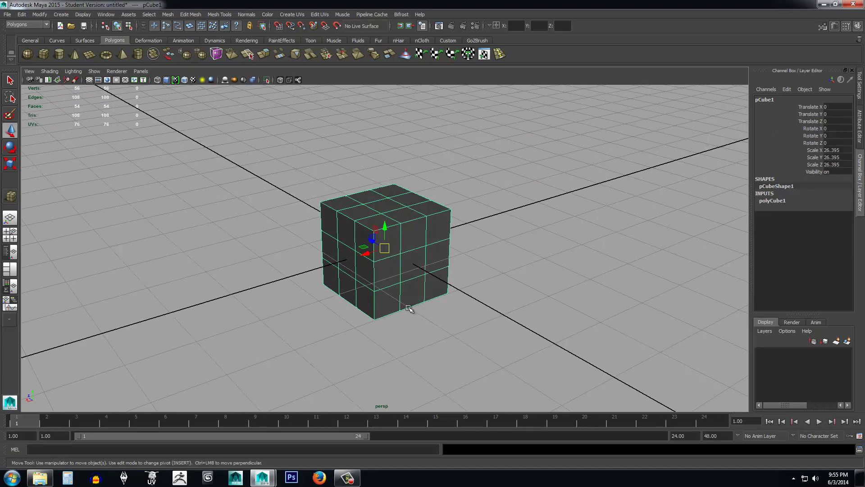
drag(386, 230, 373, 180)
key(ctrl+z)
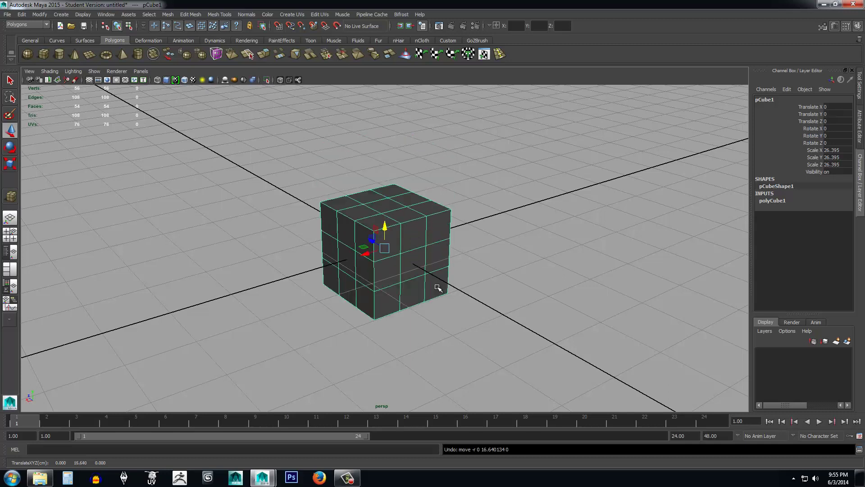
click(281, 26)
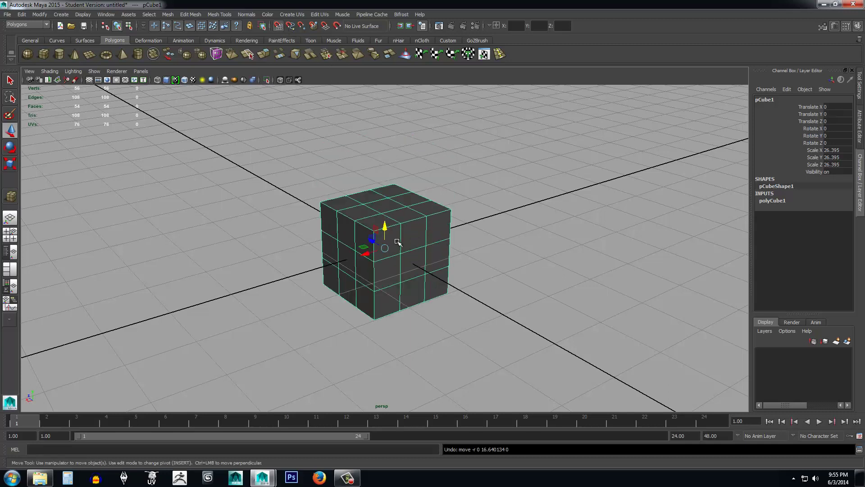
drag(386, 225, 385, 179)
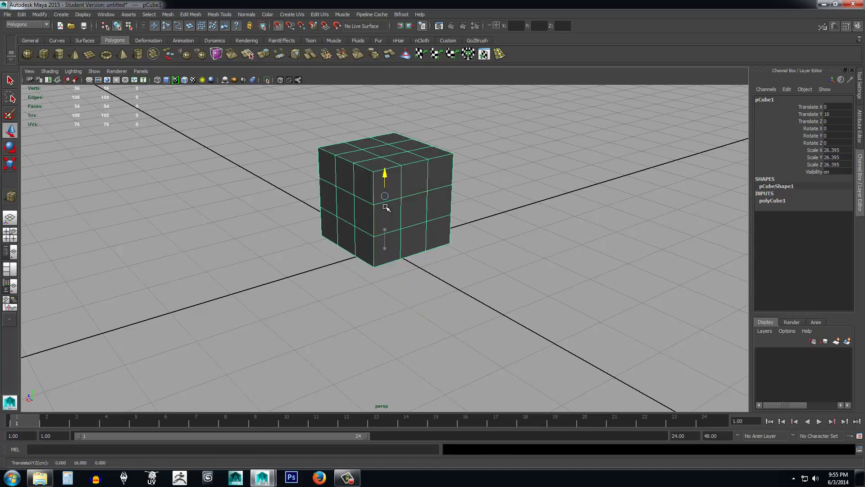
Step: Switch the subdivided cube to vertex mode with its lower part in close view
mouse_move(456, 268)
alt+mouse_down()
mouse_move(429, 248)
mouse_move(445, 262)
alt+mouse_up()
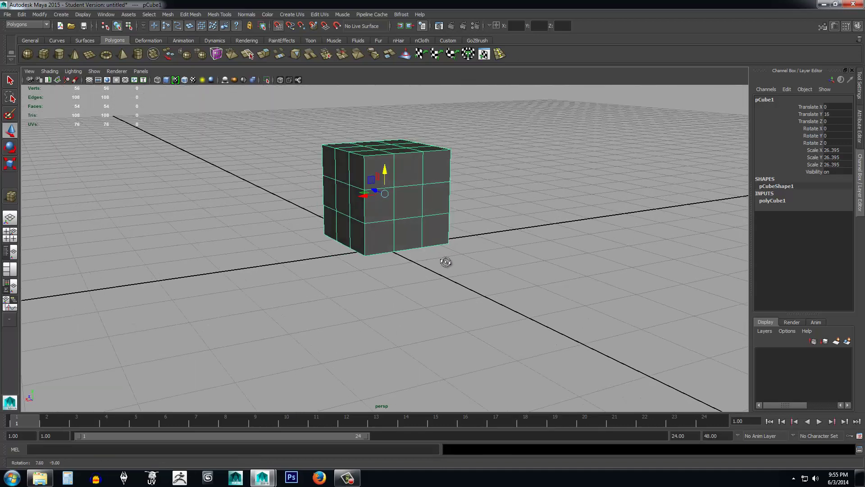
right_drag(400, 204, 378, 204)
alt+drag(473, 255, 433, 249)
alt+drag(305, 232, 294, 265)
alt+drag(455, 272, 449, 290)
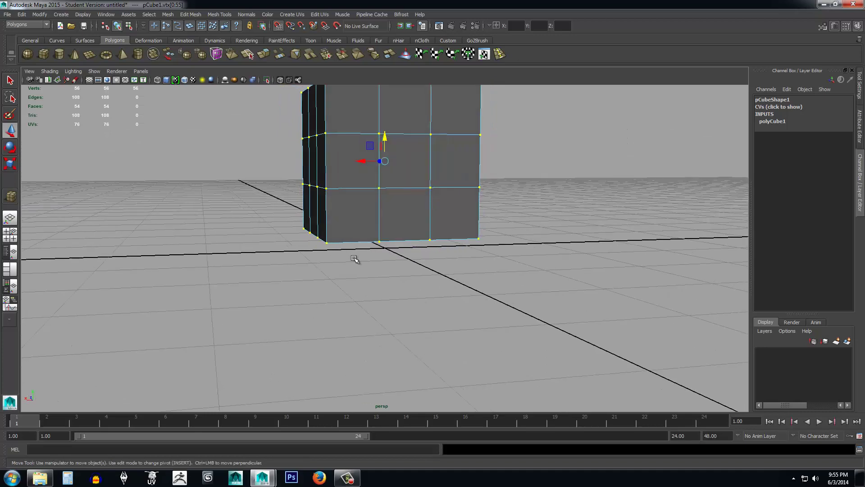
alt+drag(356, 259, 333, 253)
Step: Select the cube's bottom row of vertices and snap it down onto the ground grid at 0 on Y
drag(261, 213, 558, 267)
alt+drag(440, 270, 461, 256)
right_click(438, 188)
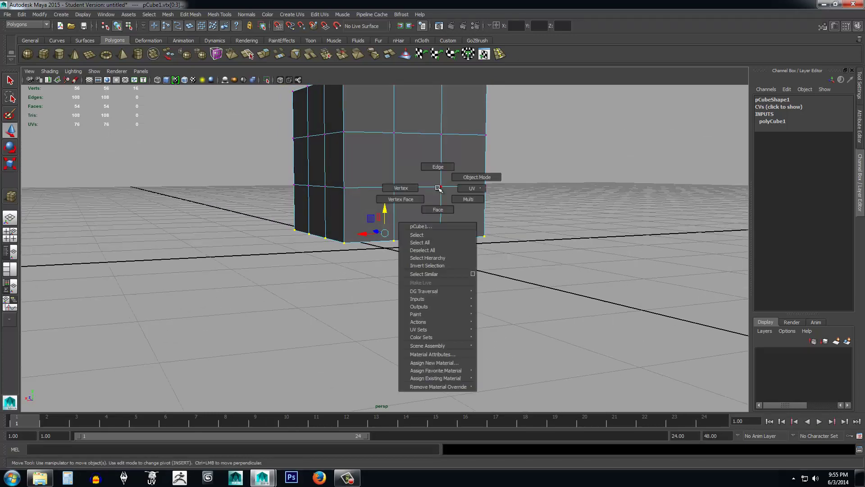
click(415, 188)
alt+drag(514, 267, 288, 212)
drag(455, 263, 543, 271)
alt+drag(542, 271, 378, 283)
drag(385, 209, 385, 220)
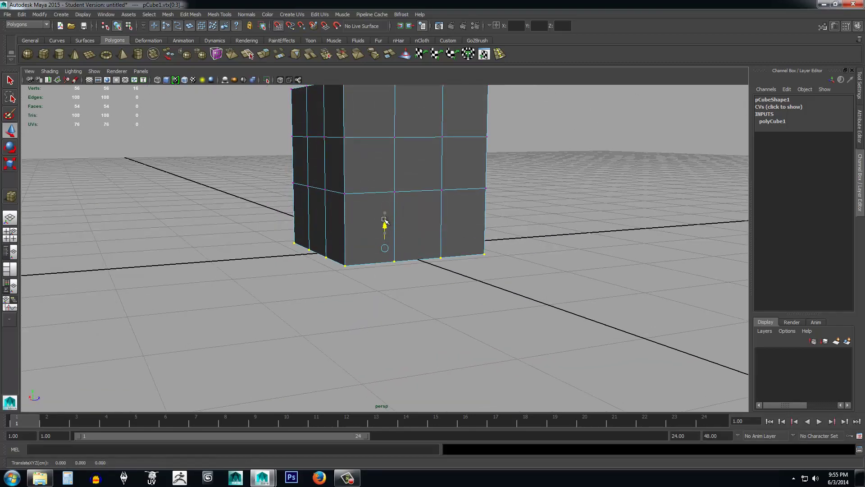
Step: Examine the grounded cube from several angles, including from directly above
alt+drag(403, 274, 435, 298)
alt+right_drag(435, 298, 437, 282)
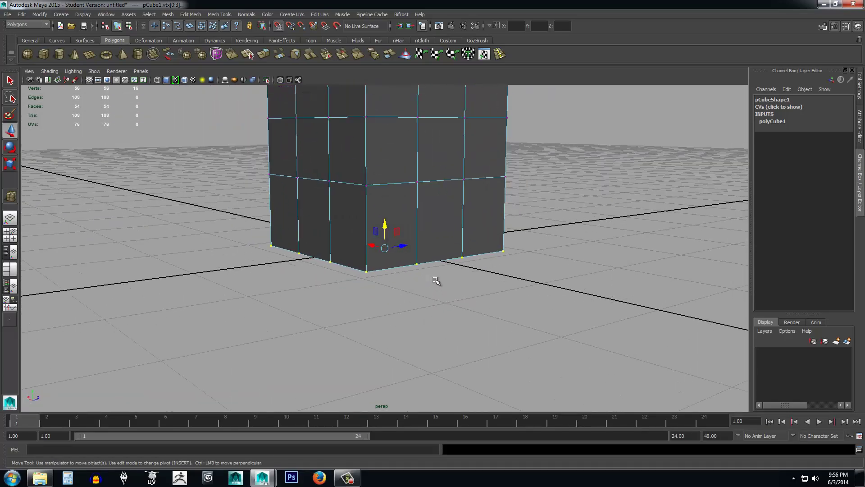
alt+middle_drag(436, 282, 438, 308)
alt+right_drag(438, 308, 439, 315)
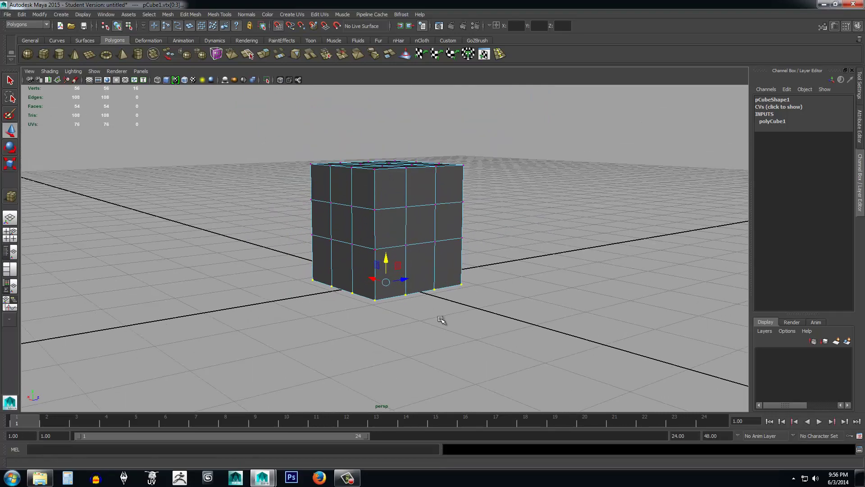
alt+drag(440, 321, 463, 330)
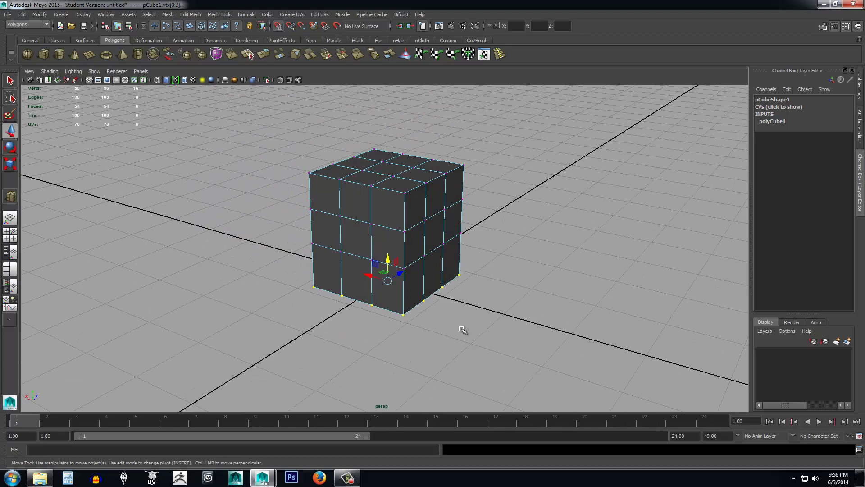
alt+drag(418, 257, 494, 350)
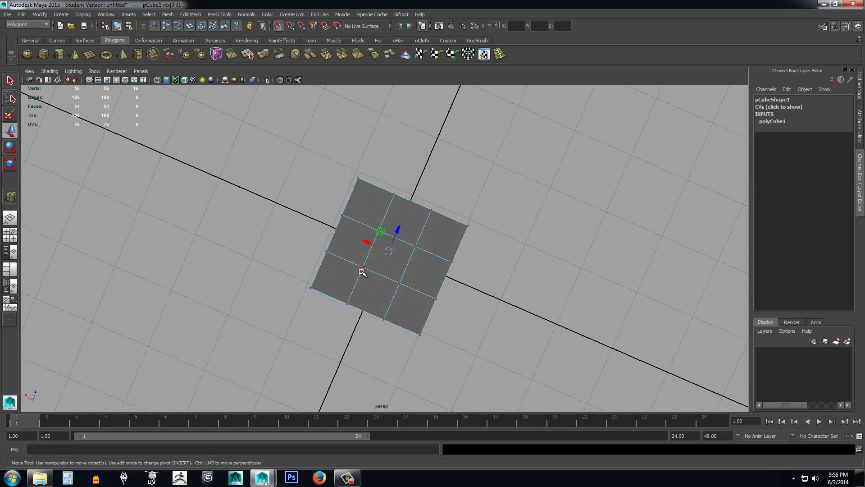
alt+drag(525, 332, 484, 291)
Step: In the top view, scale the two back corner vertex columns closer together on X and move them inward to about -10.3 on Z without snapping
key(space)
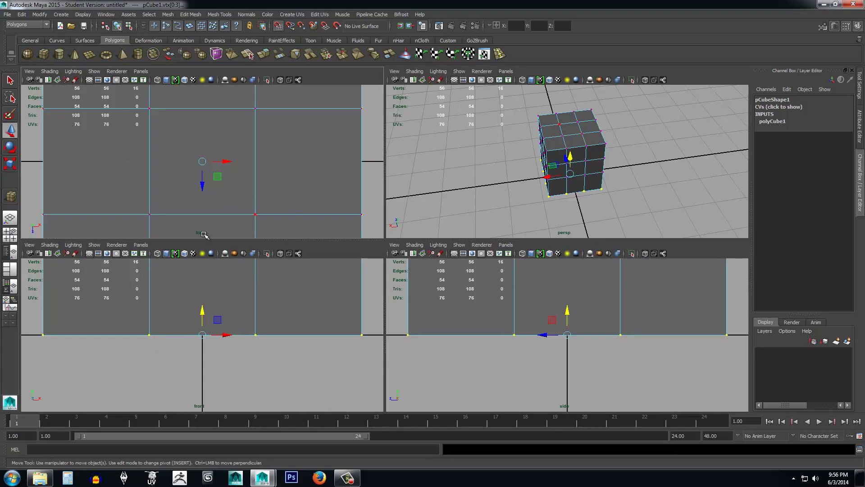
key(space)
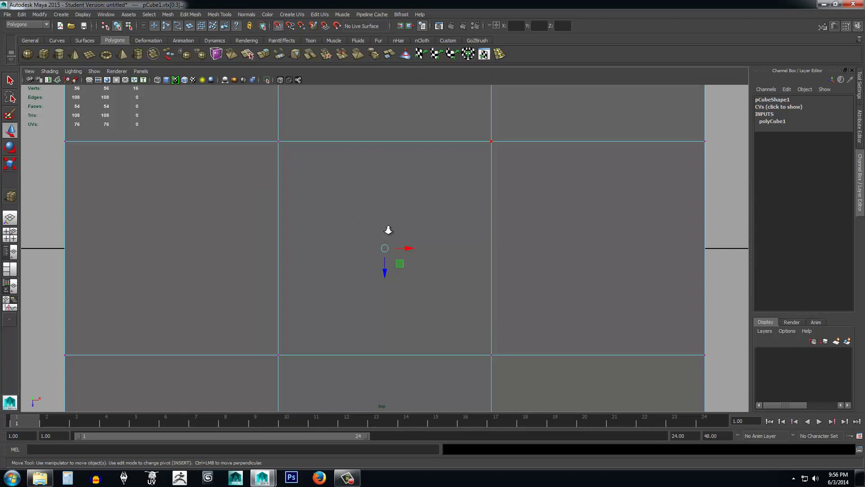
scroll(388, 231, down, 5)
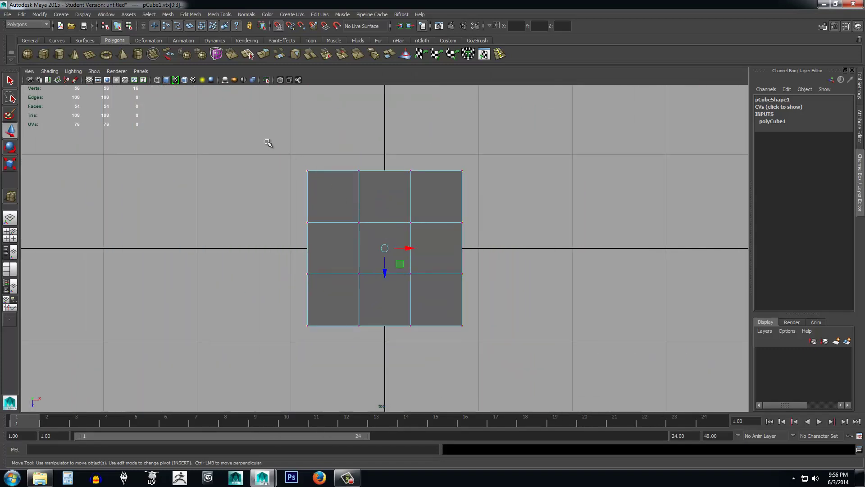
drag(266, 142, 324, 186)
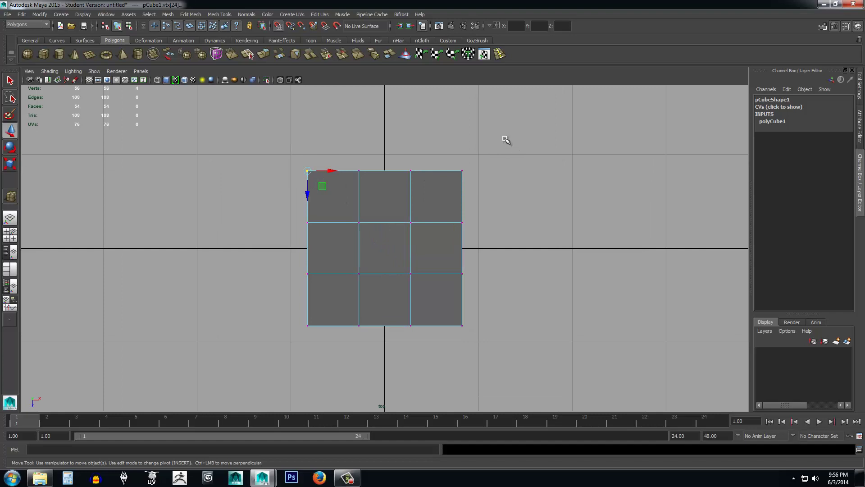
shift+drag(490, 146, 437, 196)
key(r)
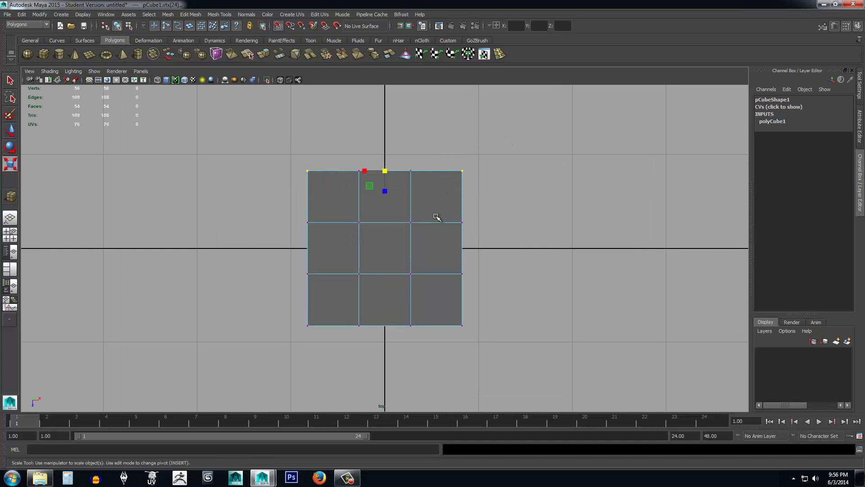
mouse_move(364, 171)
mouse_down()
mouse_move(374, 170)
mouse_move(364, 171)
mouse_up()
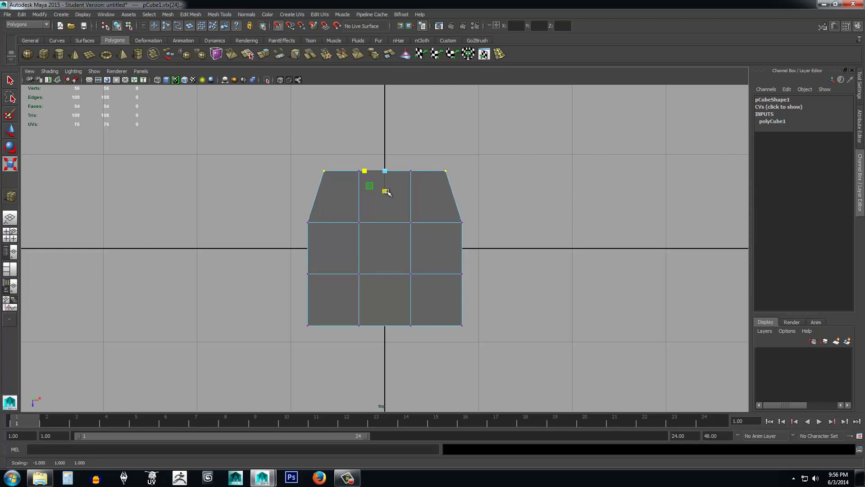
key(w)
mouse_move(385, 195)
mouse_down()
mouse_move(386, 179)
mouse_move(385, 268)
mouse_move(386, 179)
mouse_up()
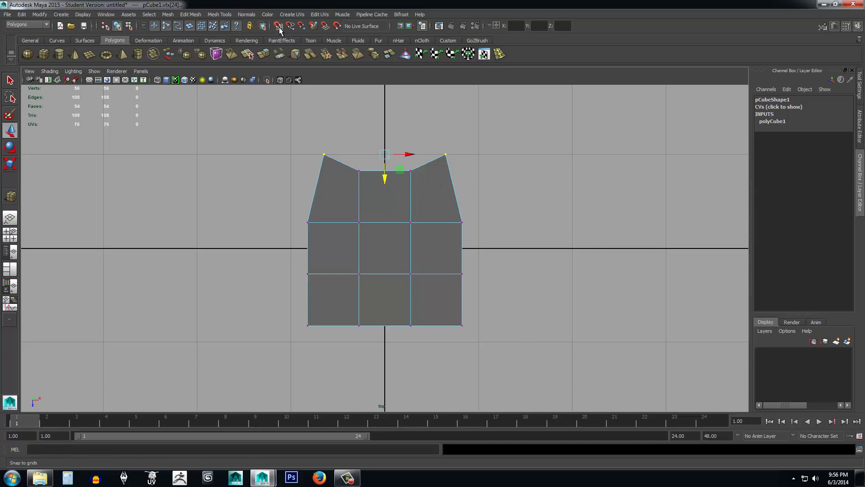
drag(386, 177, 391, 210)
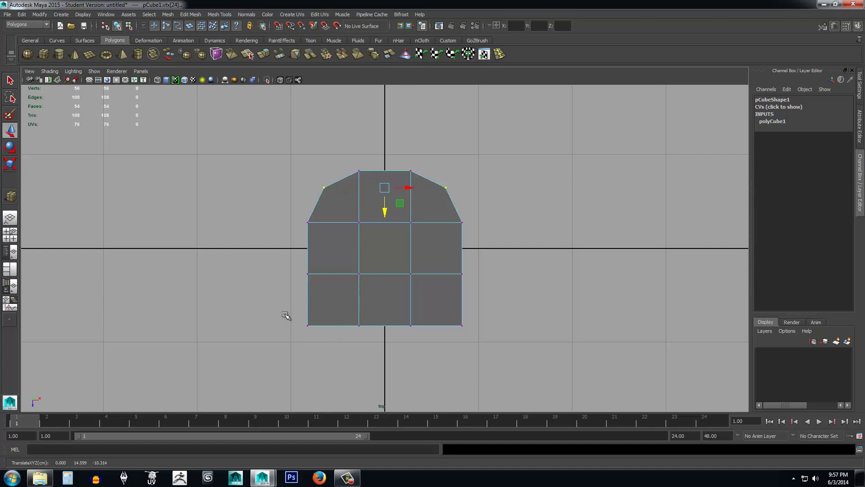
Step: Scale the two front corner vertex columns closer together on X and move them inward to about 9.66 on Z, rounding the outline
drag(285, 312, 332, 348)
drag(483, 311, 446, 347)
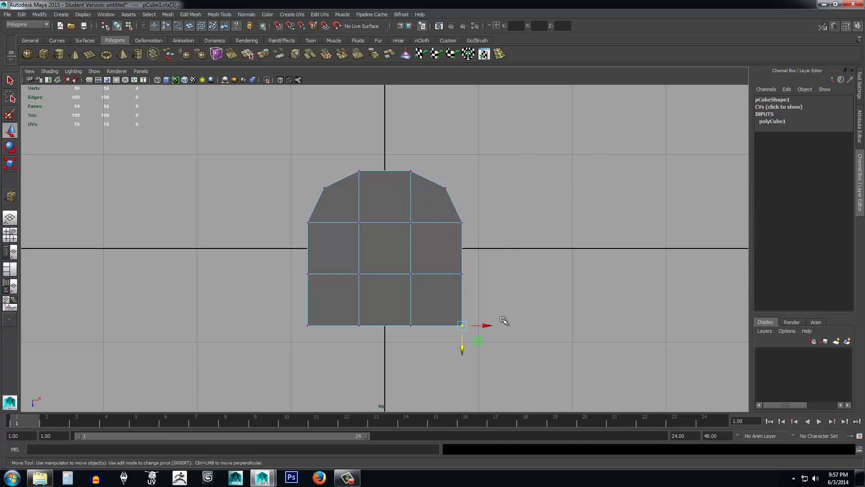
drag(283, 307, 333, 359)
shift+click(462, 331)
key(r)
drag(363, 324, 384, 329)
key(w)
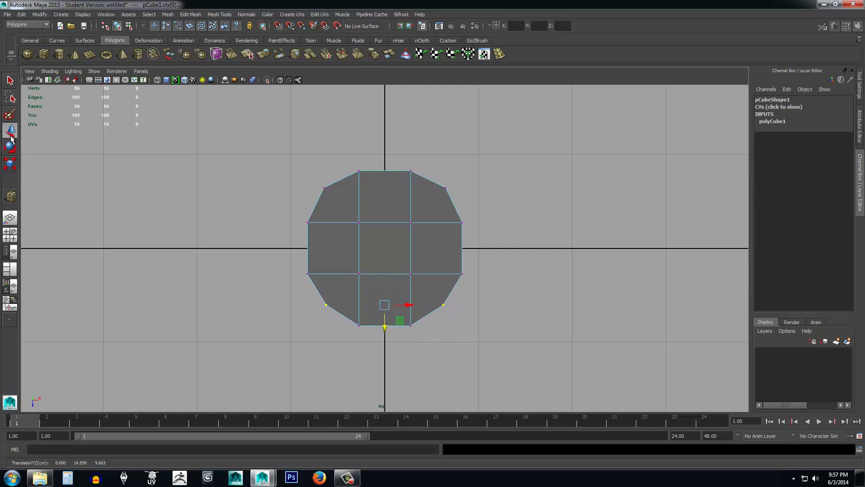
Step: Switch among the Move, Rotate and Scale tools and leave the Scale tool active
key(e)
key(r)
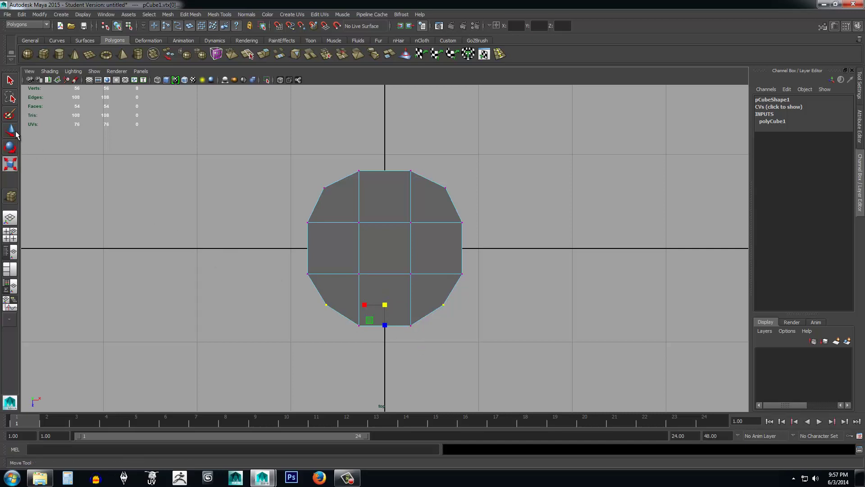
key(w)
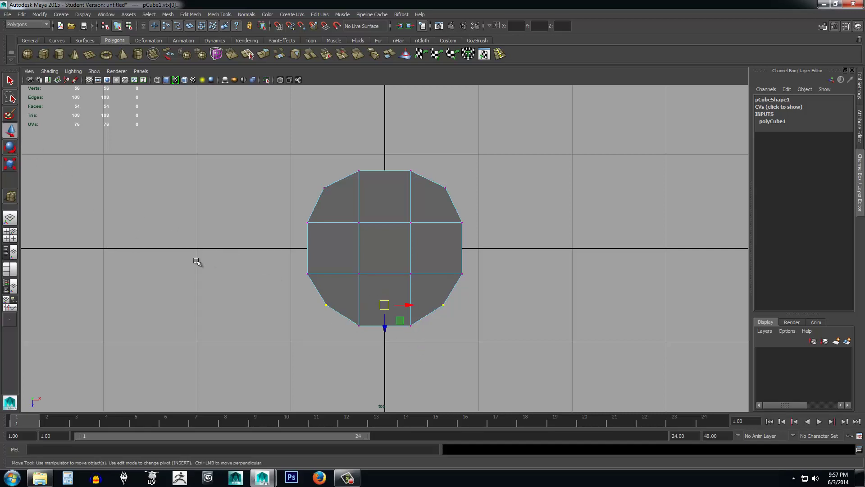
key(e)
key(r)
key(w)
key(r)
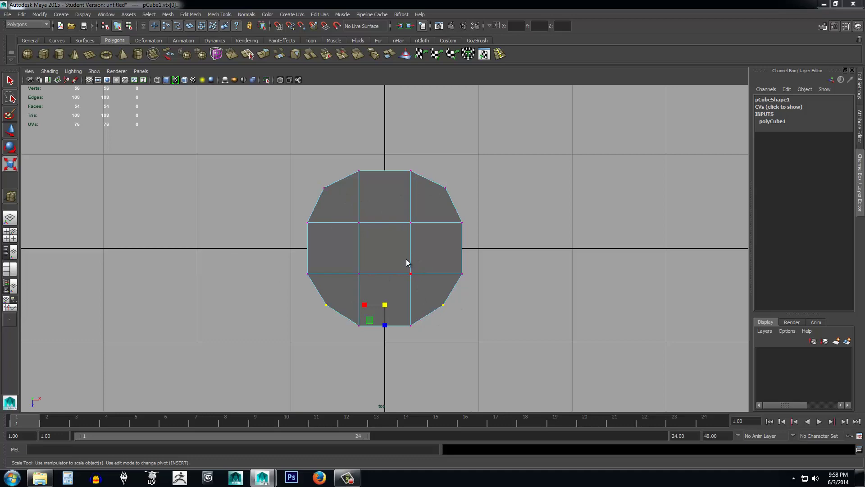
Step: Return to the perspective view and examine the rounded shape from several angles and distances, undoing any accidental scaling
key(space)
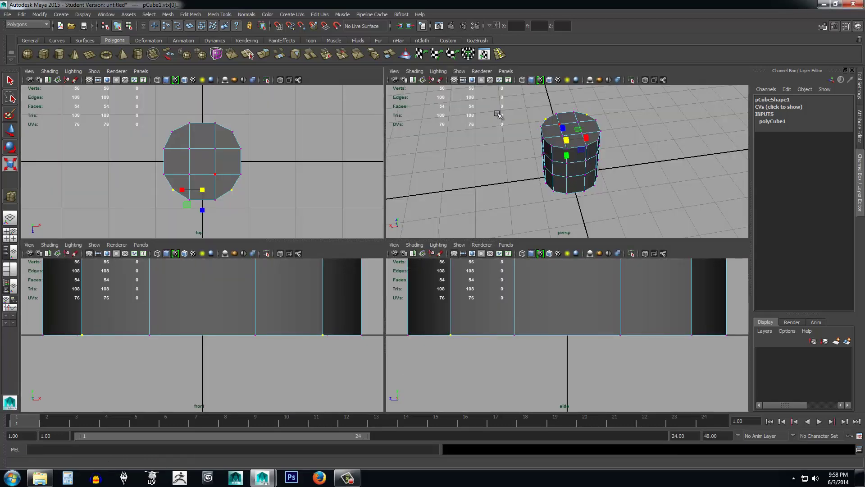
key(space)
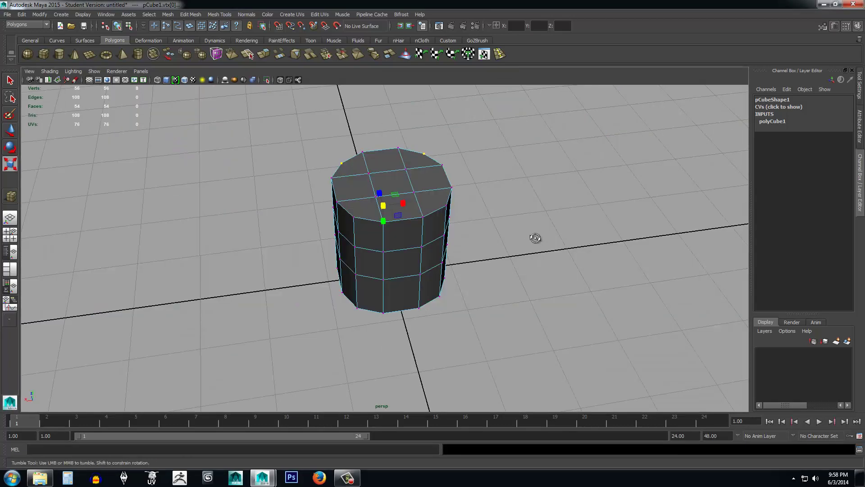
alt+right_drag(536, 237, 481, 236)
alt+drag(482, 237, 440, 243)
scroll(456, 247, up, 3)
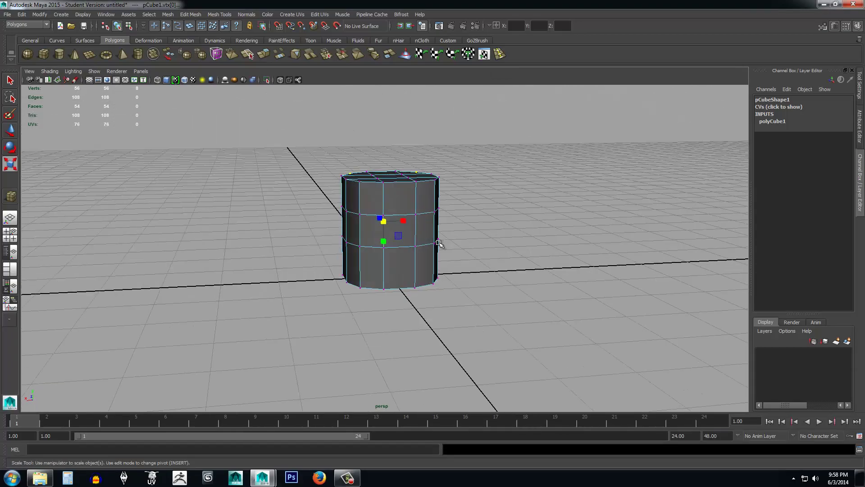
scroll(437, 245, down, 4)
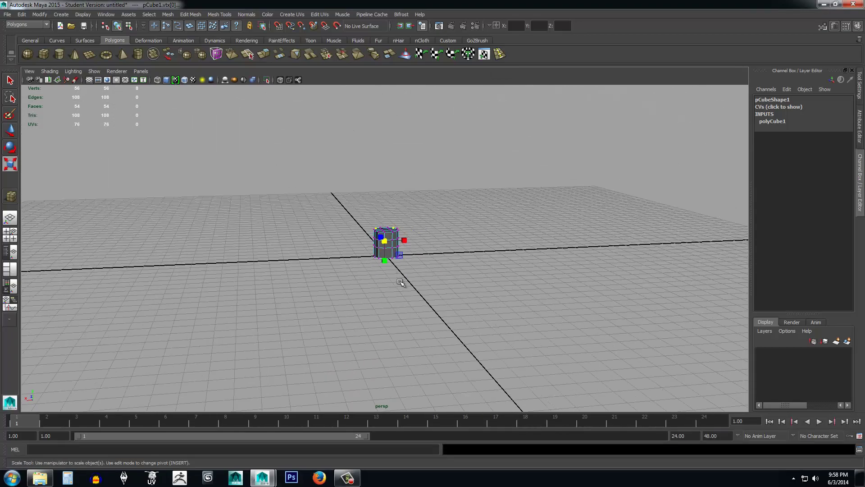
scroll(400, 282, up, 5)
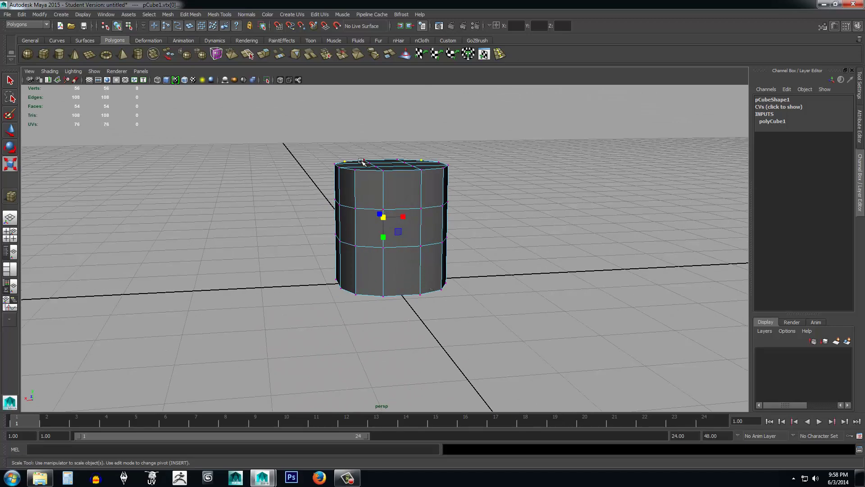
alt+drag(485, 257, 472, 271)
alt+drag(398, 207, 382, 219)
key(ctrl+z)
Step: Return the mesh to object mode and narrow it to about 11.7 on both X and Z with the Scale tool
right_click(419, 218)
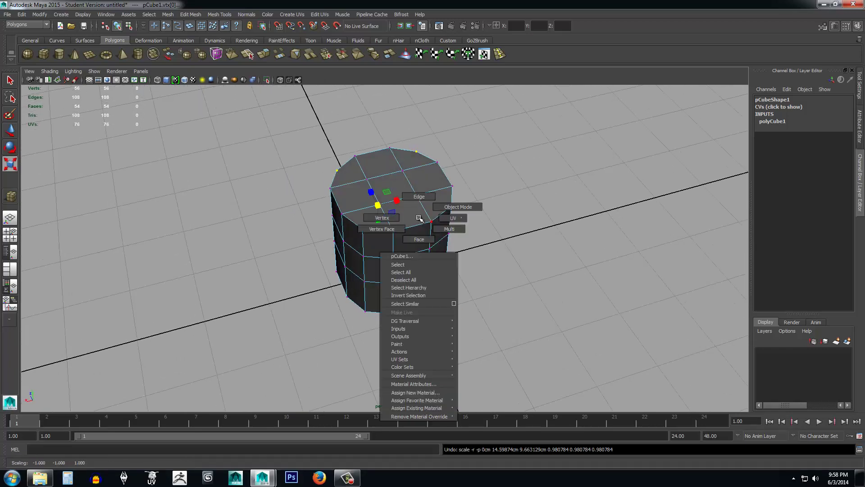
click(456, 206)
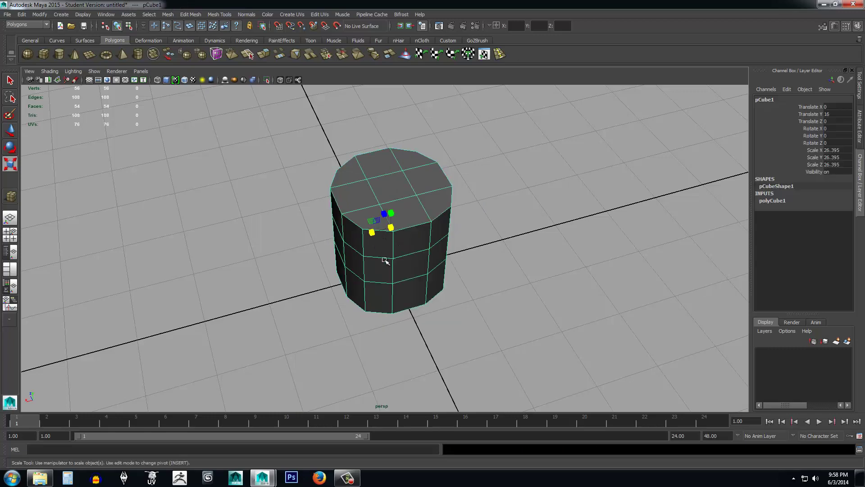
alt+drag(383, 259, 403, 247)
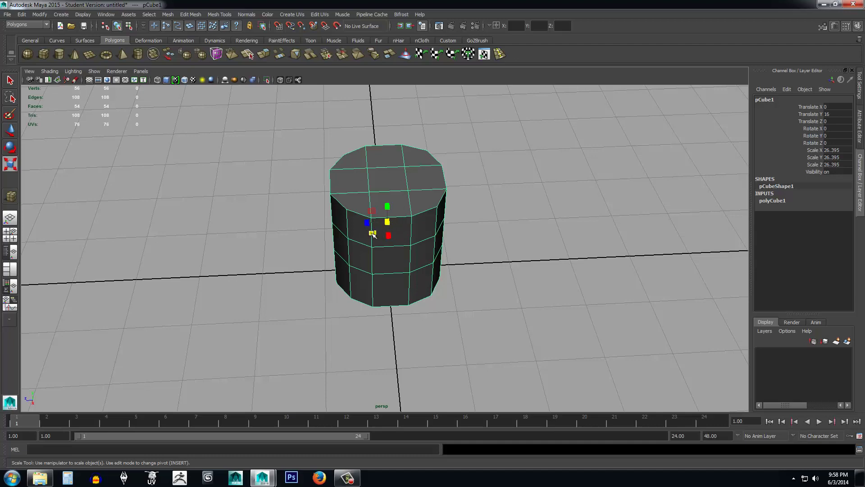
drag(373, 233, 378, 232)
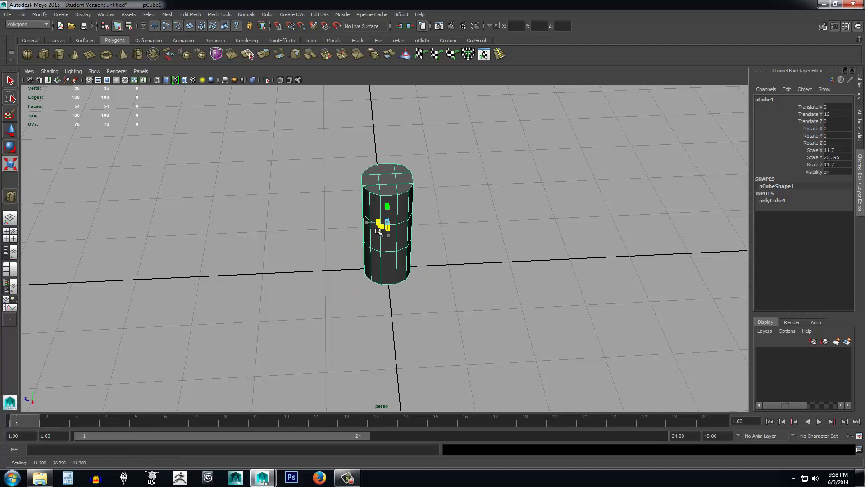
Step: Switch the narrowed column to edge mode and select its entire lower horizontal edge loop
alt+drag(459, 282, 367, 254)
scroll(367, 257, up, 3)
scroll(398, 257, down, 1)
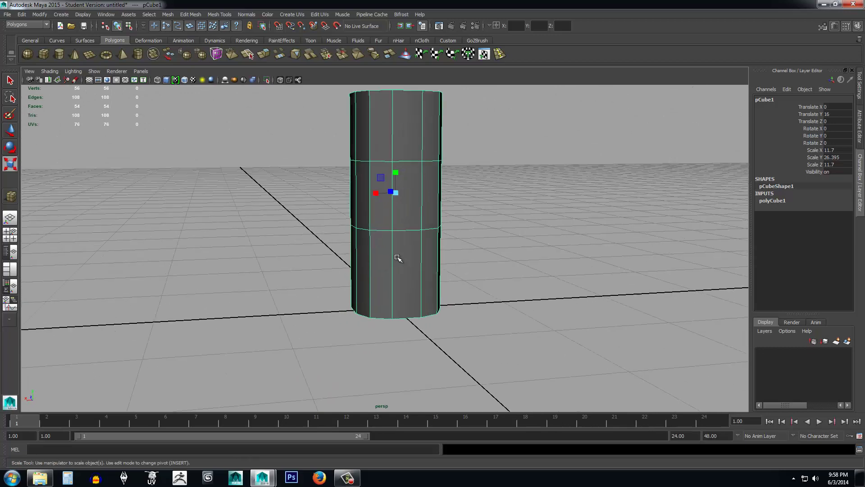
alt+middle_drag(398, 257, 398, 289)
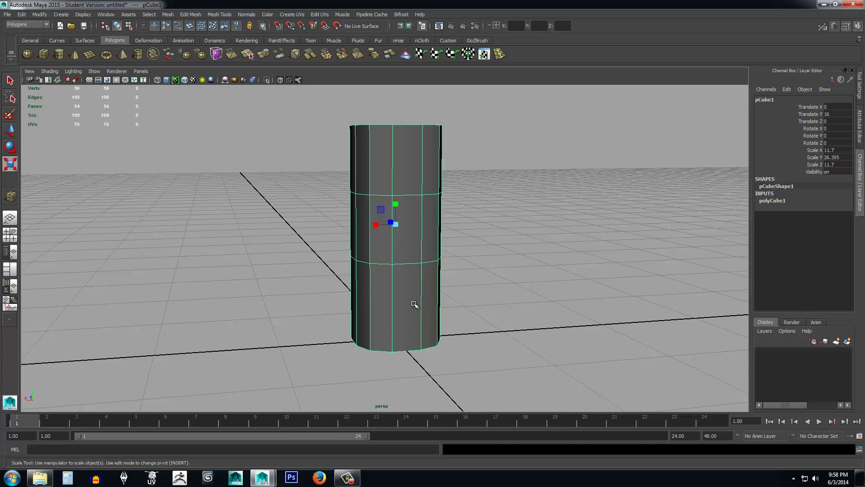
right_click(403, 264)
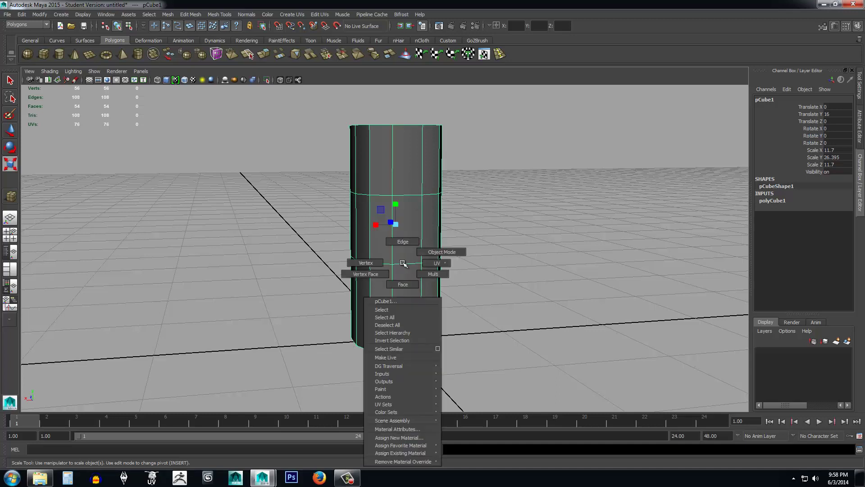
mouse_move(403, 265)
right_down()
mouse_move(405, 279)
mouse_move(369, 273)
mouse_move(401, 243)
right_up()
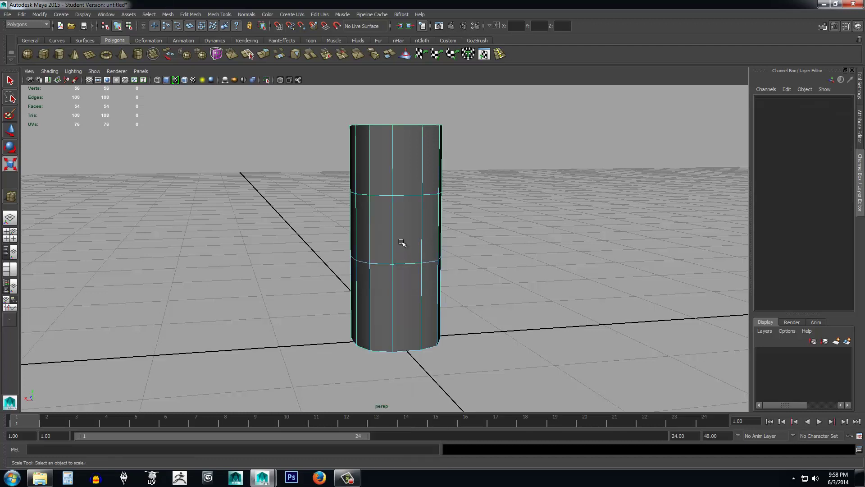
double_click(409, 263)
alt+drag(506, 302, 478, 299)
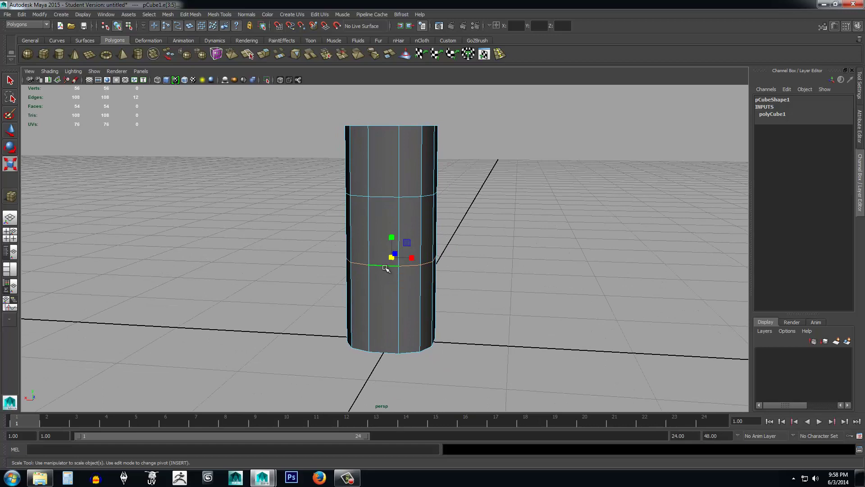
Step: Select both horizontal edge loops around the column and shift them slightly downward together with the Move tool
click(387, 268)
alt+drag(560, 323, 571, 321)
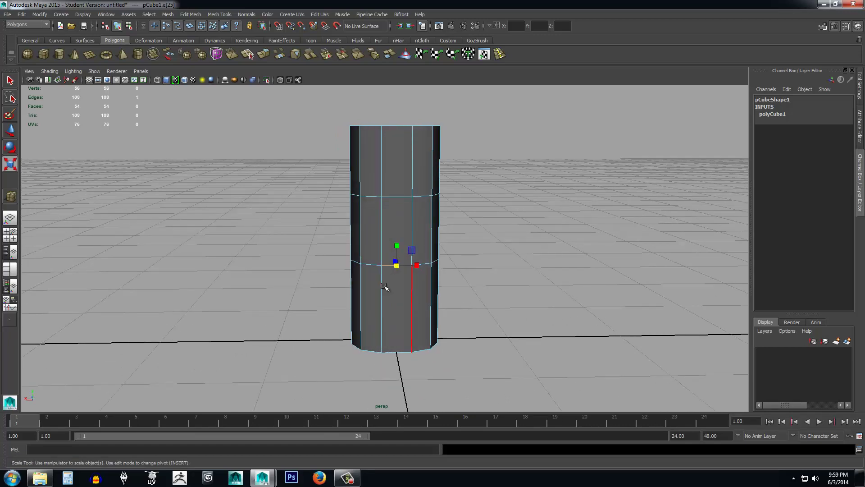
double_click(369, 266)
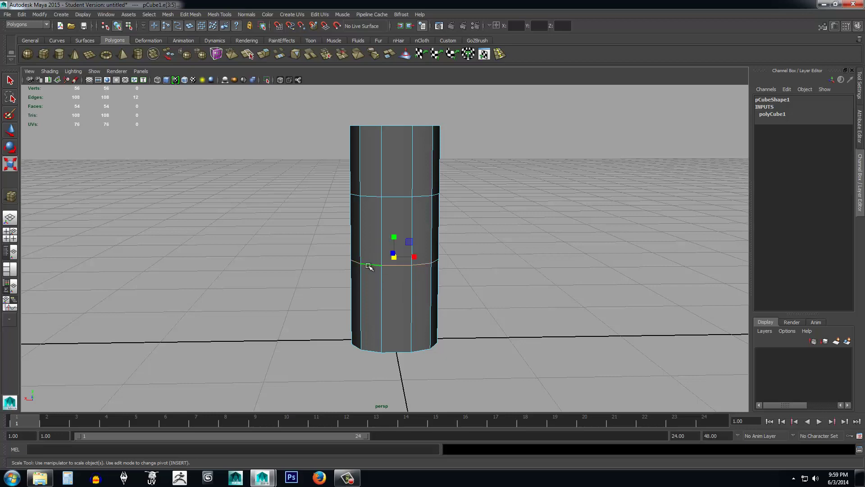
alt+drag(560, 320, 397, 229)
key(w)
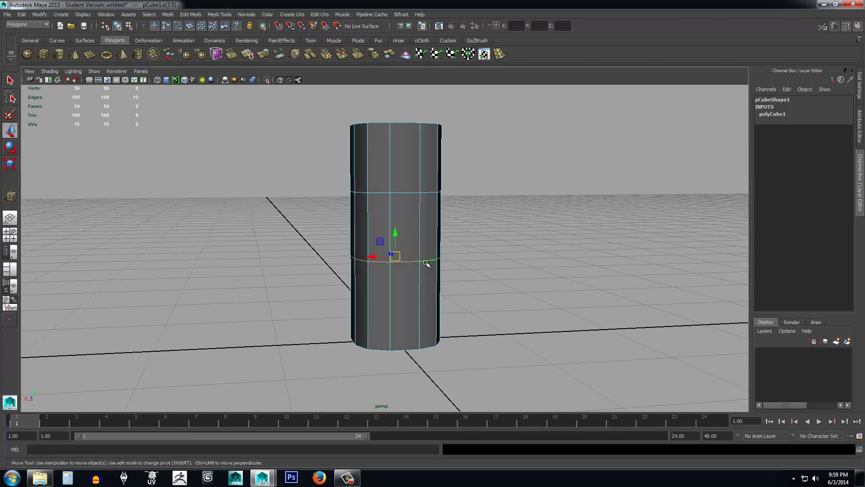
shift+double_click(405, 192)
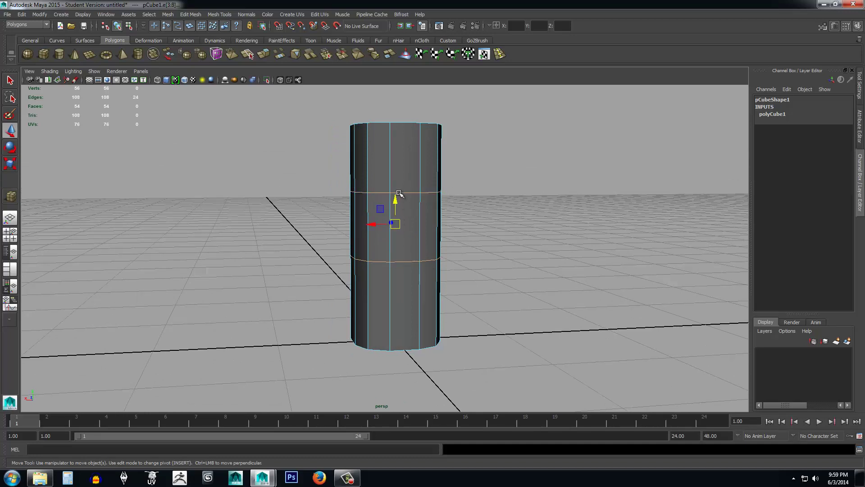
drag(395, 199, 396, 210)
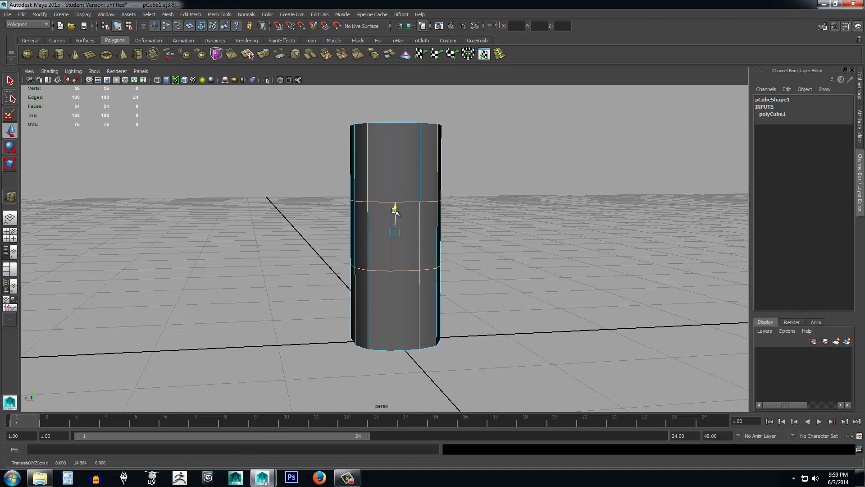
Step: Switch the column to face mode and delete the center face of its top cap
alt+drag(492, 261, 462, 319)
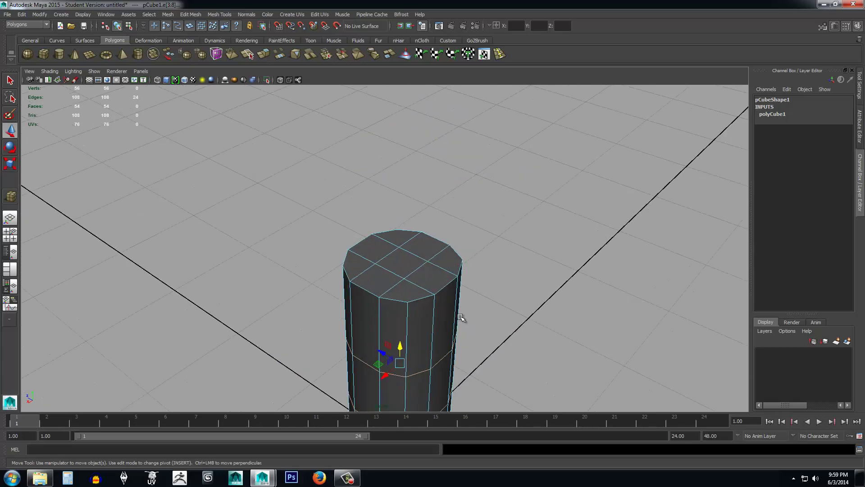
right_click(385, 264)
right_drag(385, 264, 385, 282)
alt+drag(387, 276, 419, 309)
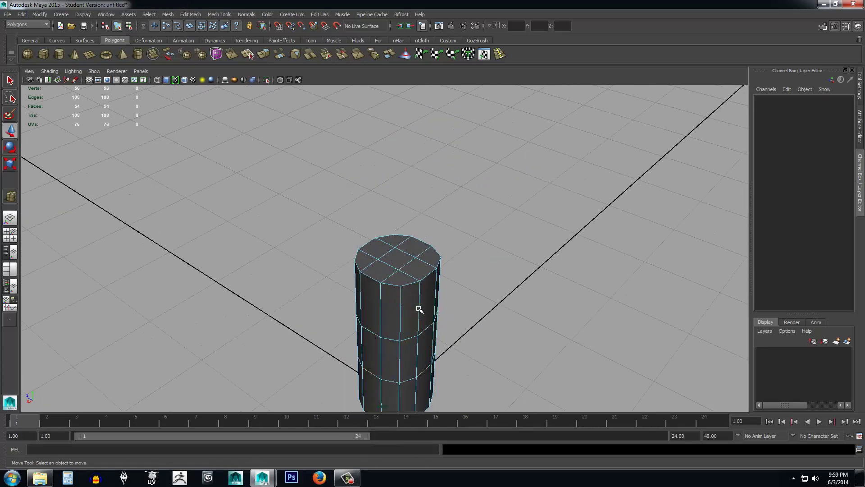
click(396, 257)
scroll(412, 298, up, 3)
right_click(392, 272)
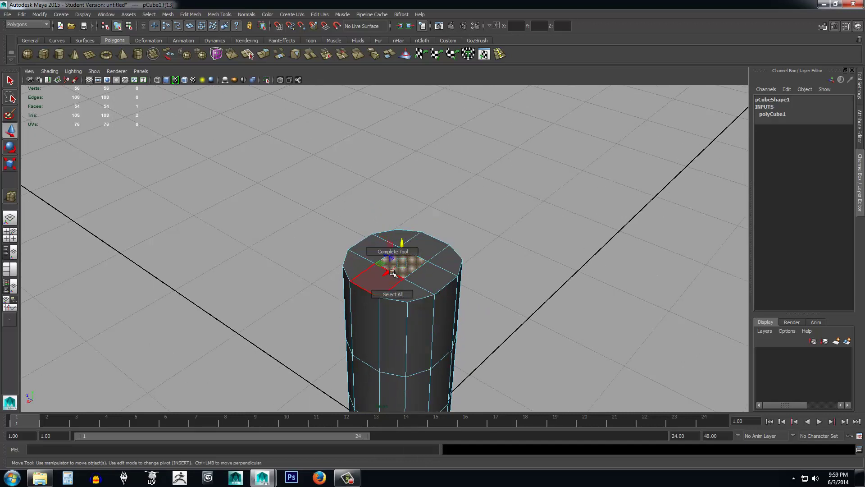
right_drag(429, 272, 429, 292)
click(506, 286)
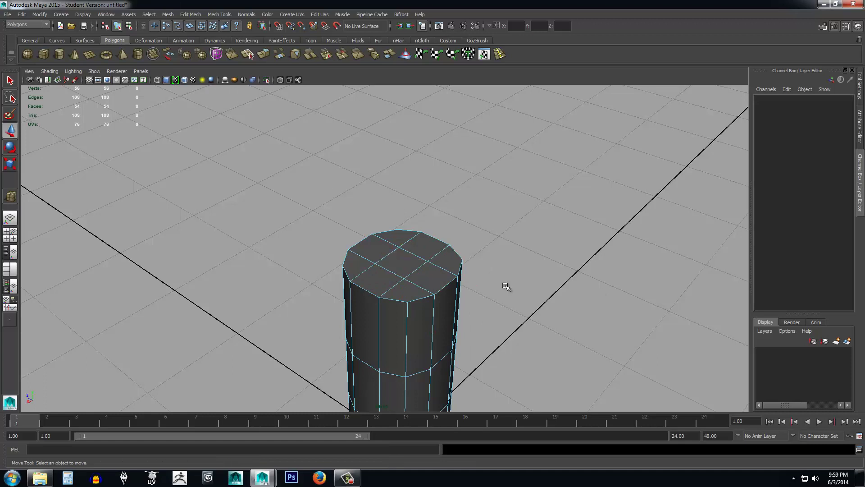
click(405, 276)
key(Delete)
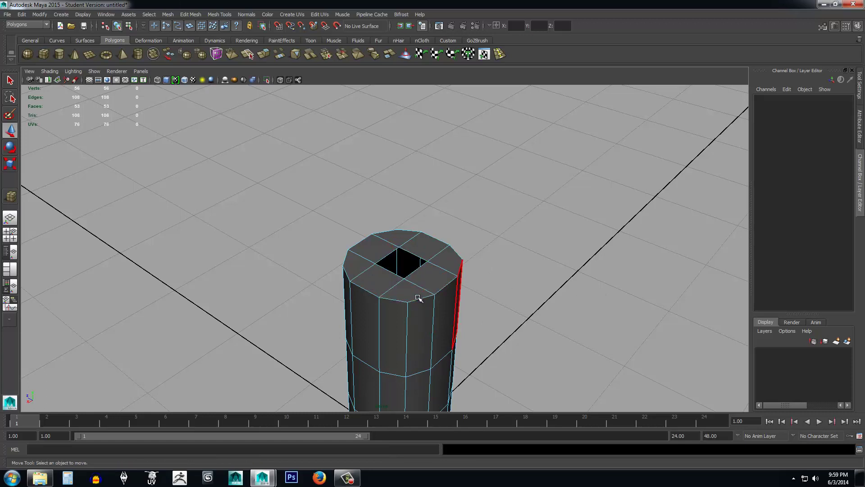
Step: In vertex mode, select the four corner vertices of the top opening and raise them above the column's rim
right_click(415, 281)
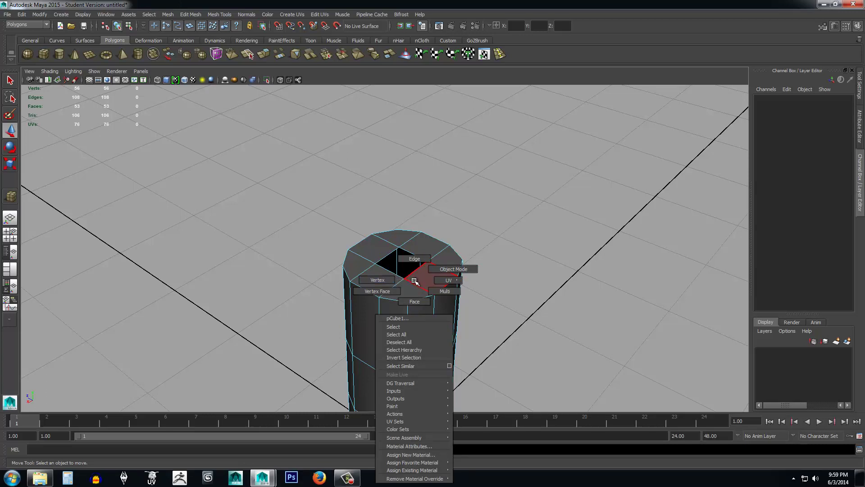
right_drag(384, 280, 383, 280)
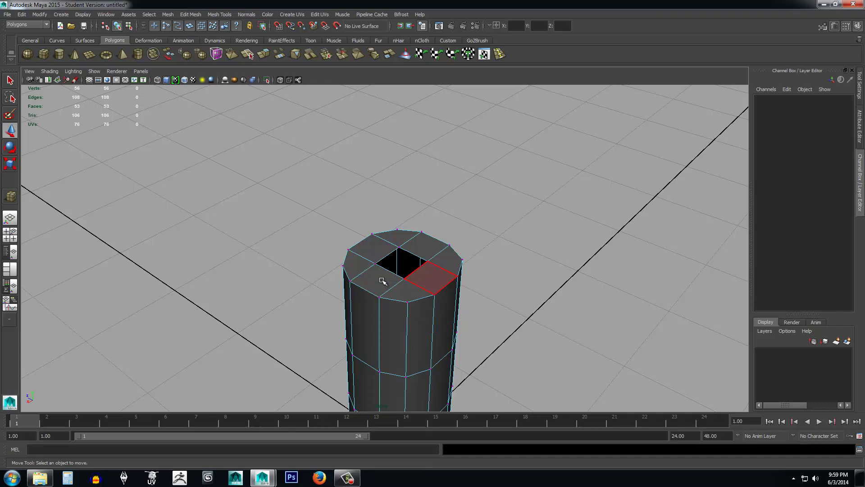
click(404, 278)
scroll(419, 300, up, 2)
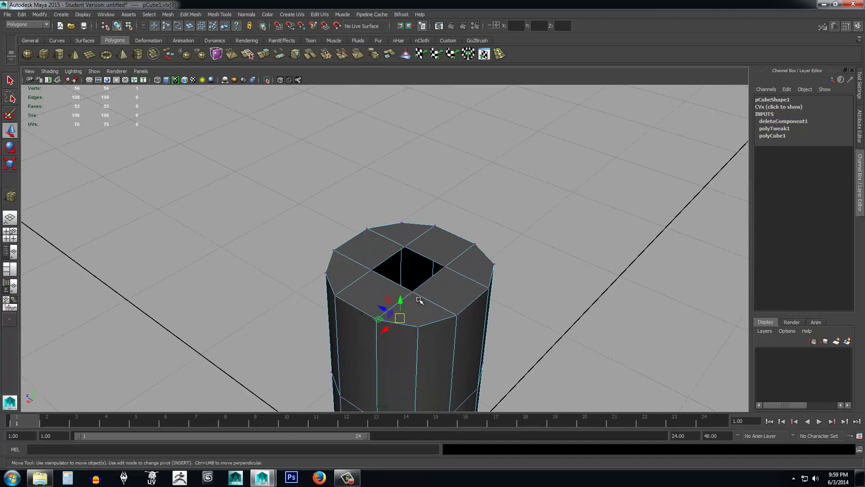
scroll(425, 307, up, 2)
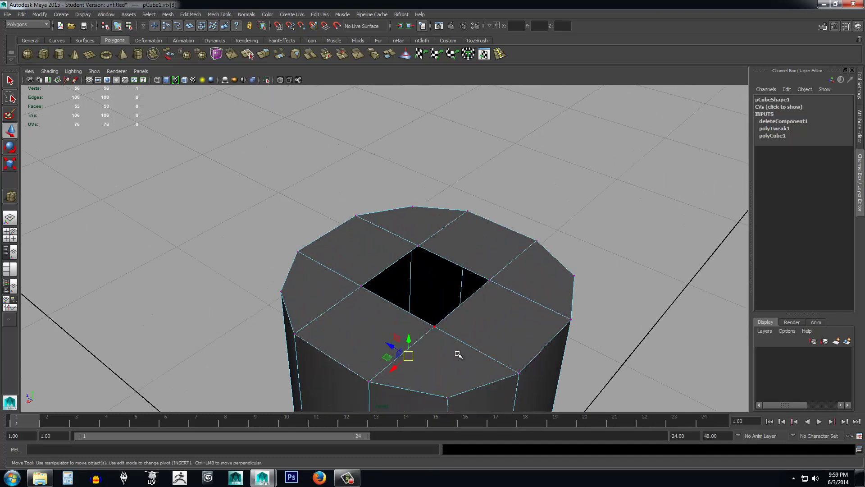
click(349, 298)
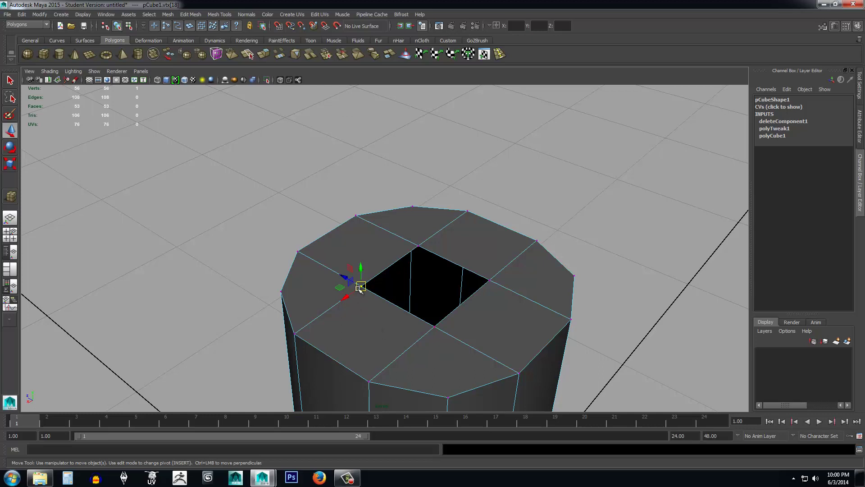
shift+click(440, 342)
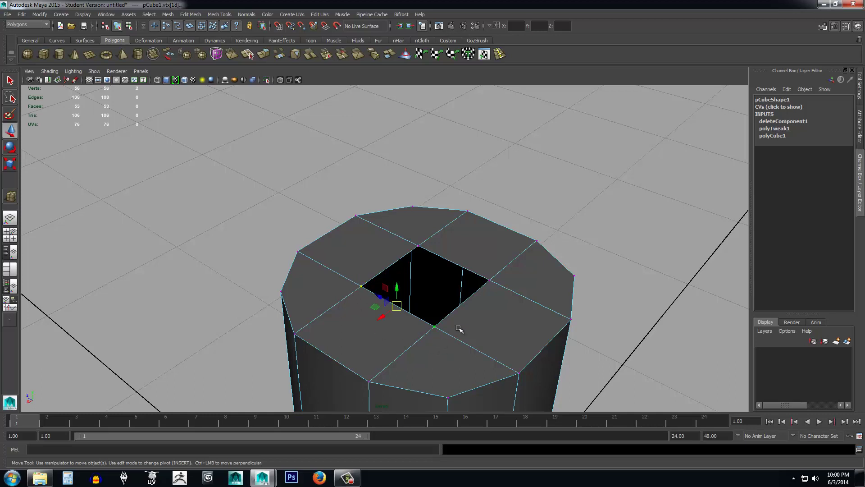
shift+click(498, 289)
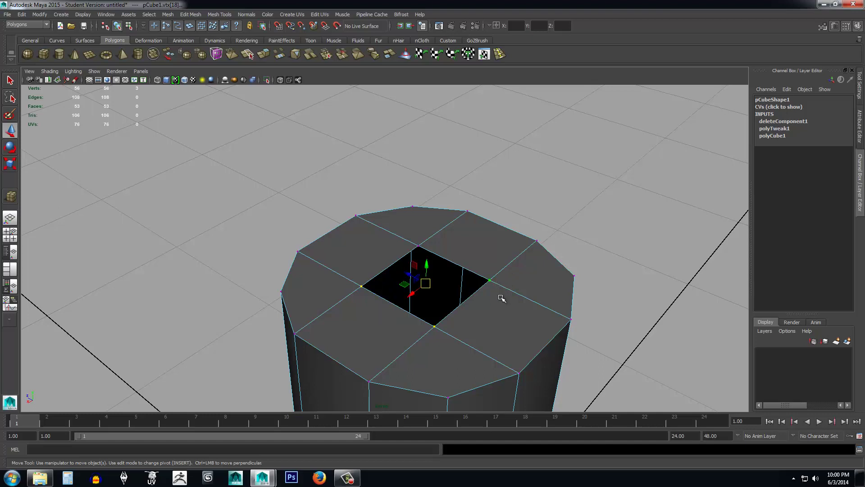
shift+click(431, 240)
drag(425, 263, 427, 292)
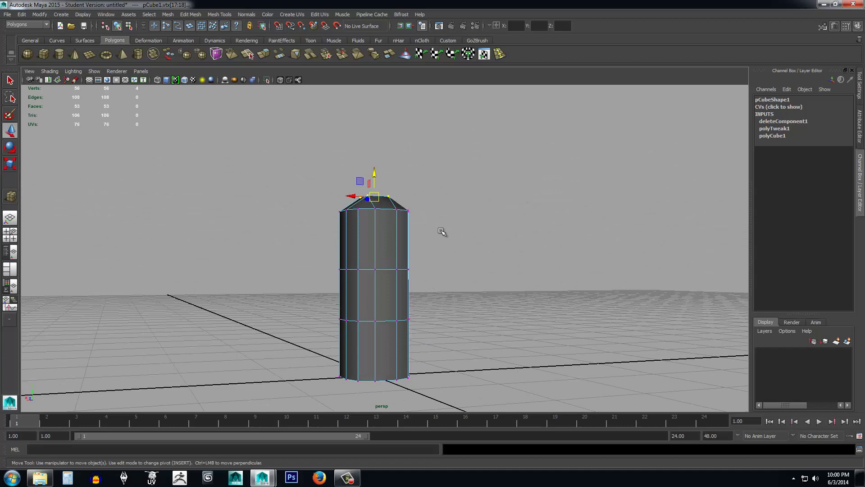
Step: Scale the four opening vertices into a slot, stretching them along X and narrowing them to about 0.57 on Z
scroll(409, 213, up, 3)
alt+drag(409, 213, 435, 273)
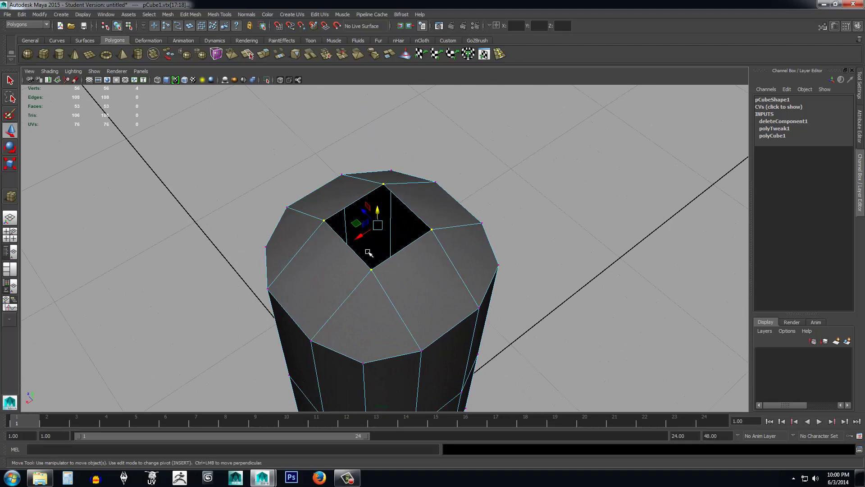
key(r)
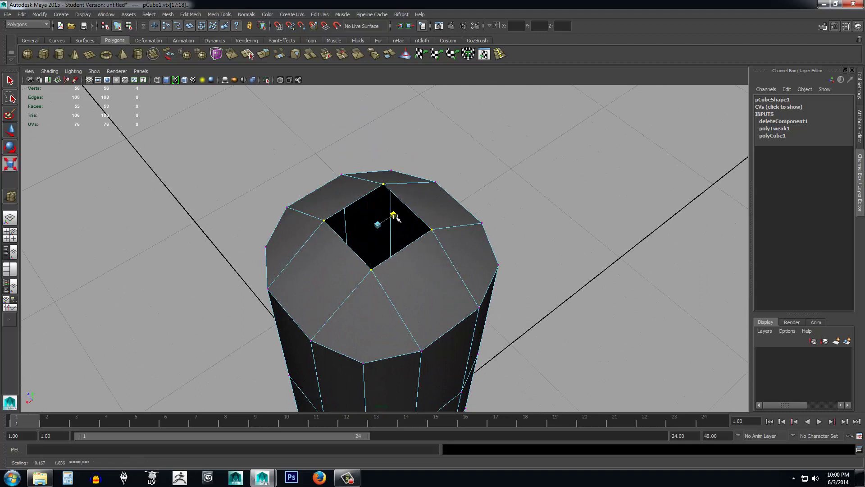
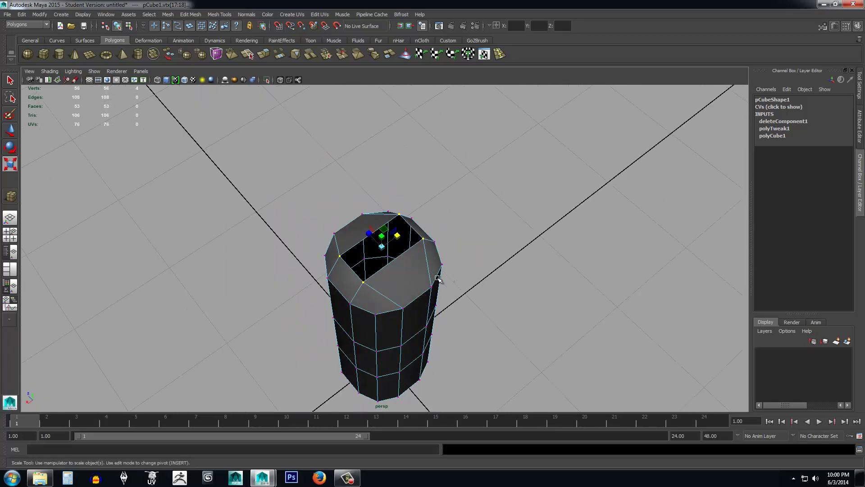
scroll(435, 277, up, 3)
scroll(434, 277, down, 3)
scroll(431, 279, up, 3)
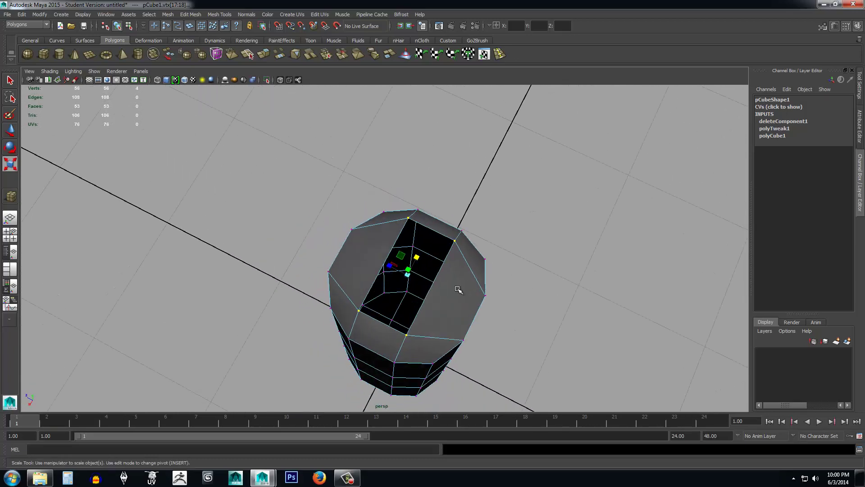
drag(387, 263, 389, 266)
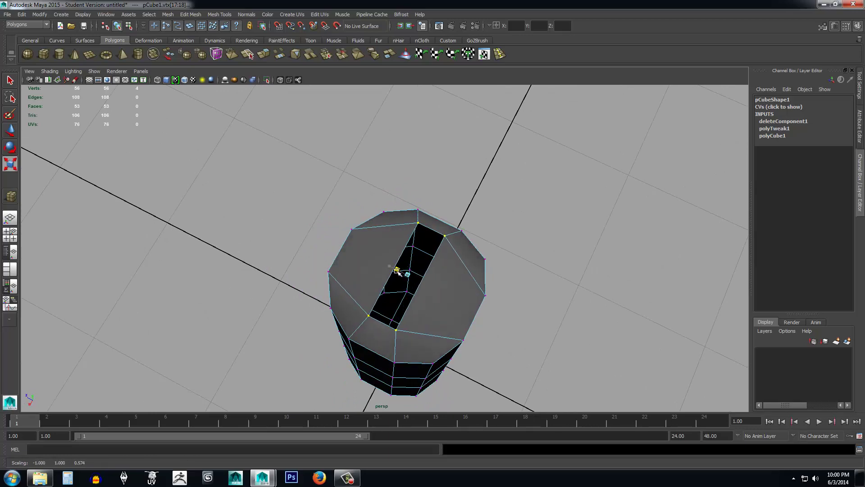
alt+drag(494, 309, 452, 262)
right_click(452, 263)
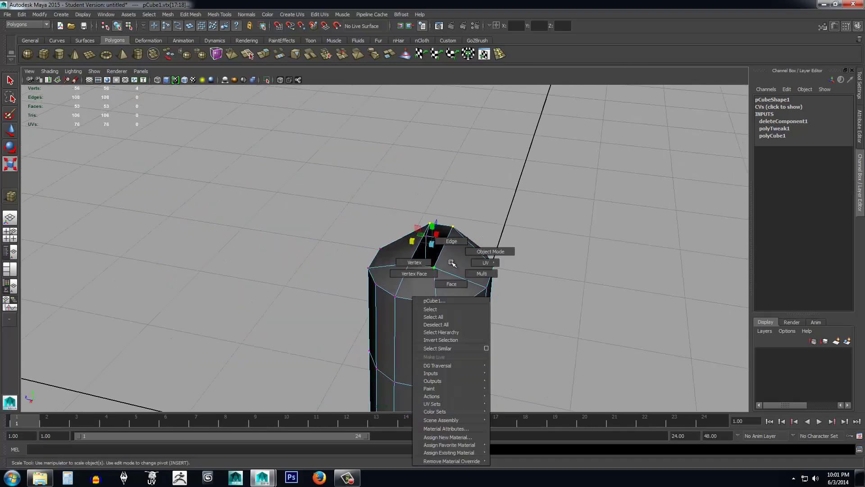
click(412, 250)
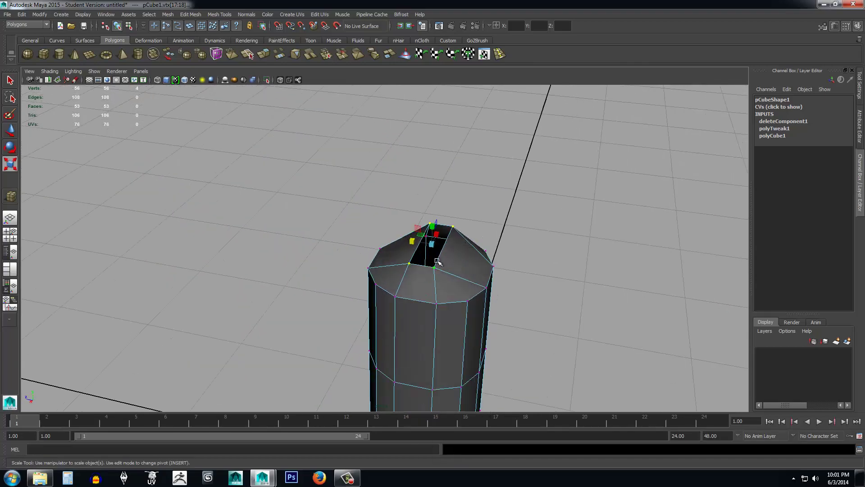
scroll(437, 261, down, 3)
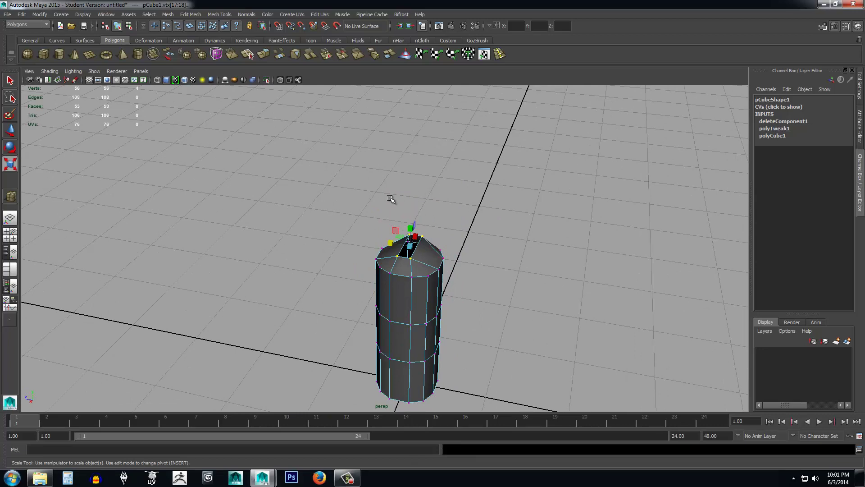
scroll(442, 292, up, 4)
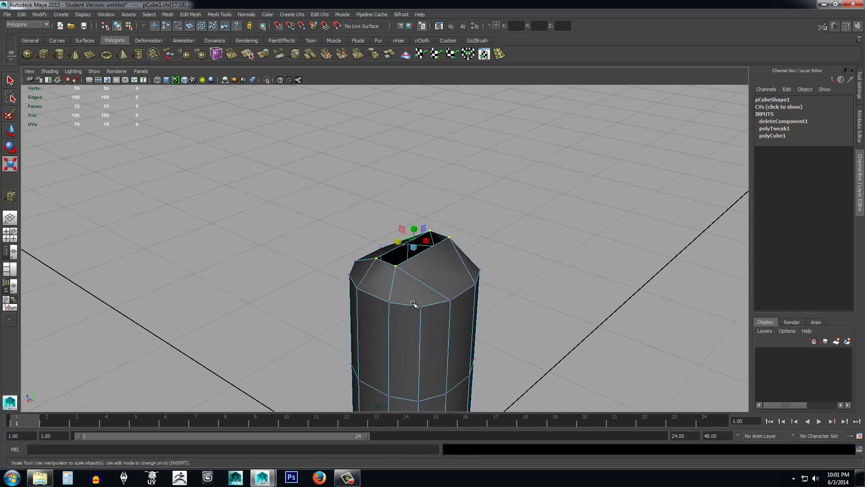
Step: Switch to edge mode and select the four border edges of the slot opening one by one
right_click(441, 267)
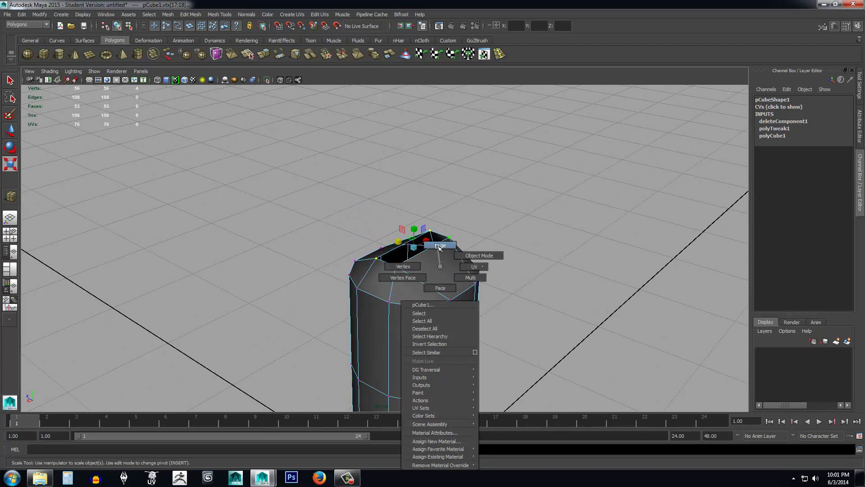
click(440, 246)
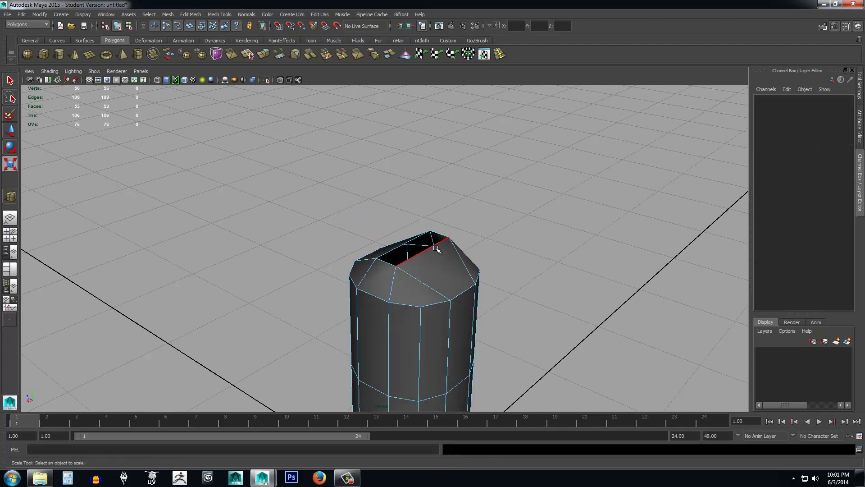
click(437, 247)
alt+drag(446, 262, 522, 305)
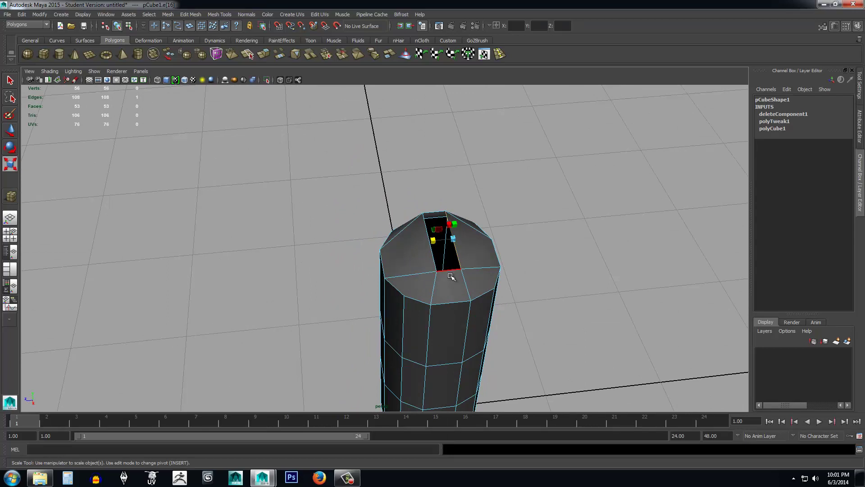
shift+click(455, 252)
shift+click(435, 261)
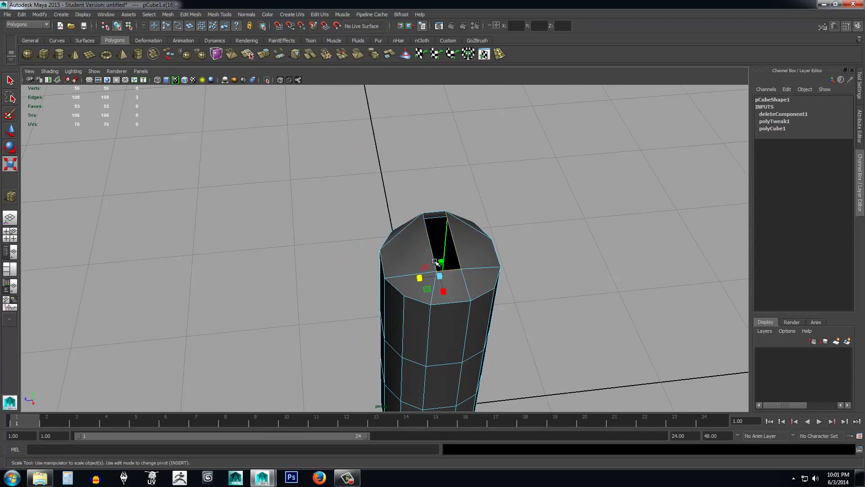
shift+click(461, 269)
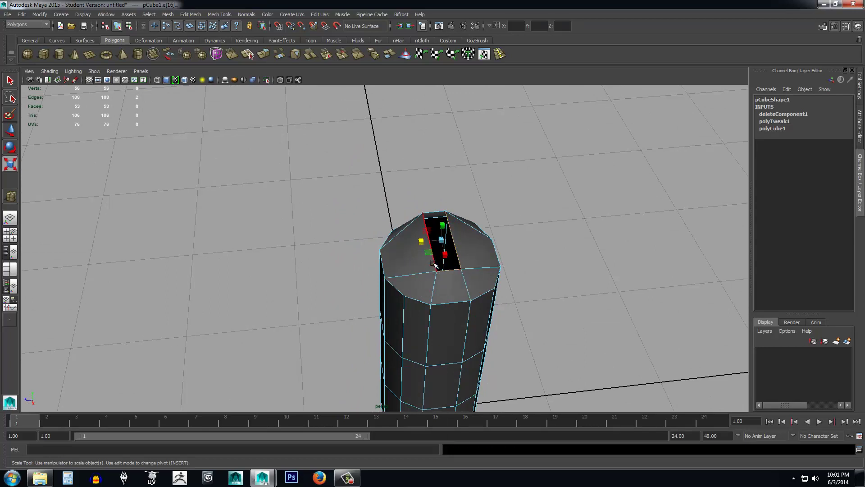
shift+click(431, 218)
shift+click(431, 213)
alt+drag(560, 264, 557, 243)
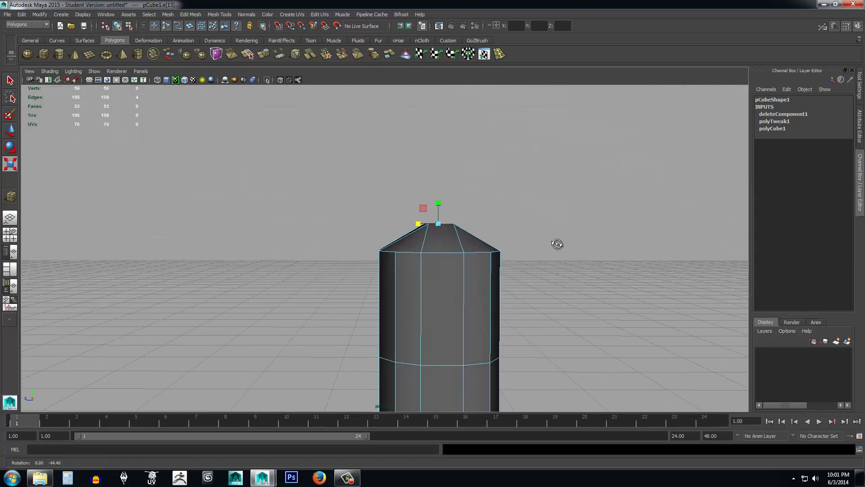
Step: Reselect the slot's border by box-selecting the edges at the column's top and removing the sloping edges from the selection
click(377, 208)
alt+drag(614, 258, 543, 253)
drag(303, 190, 500, 230)
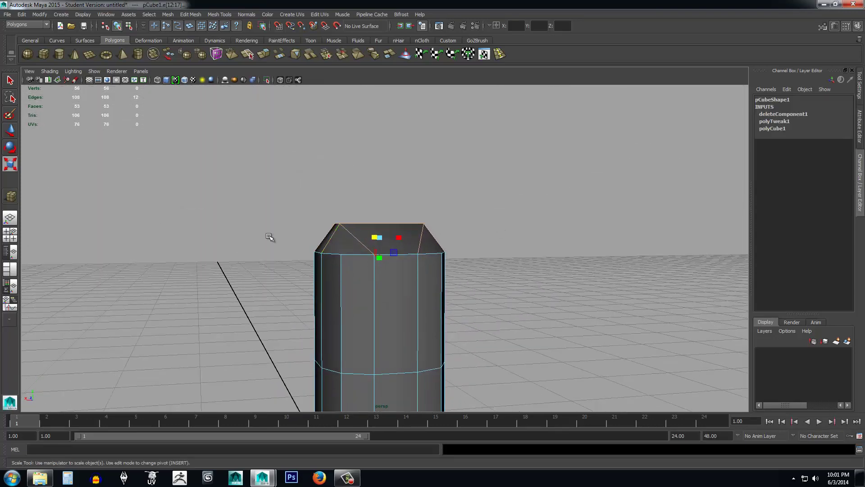
drag(271, 236, 546, 281)
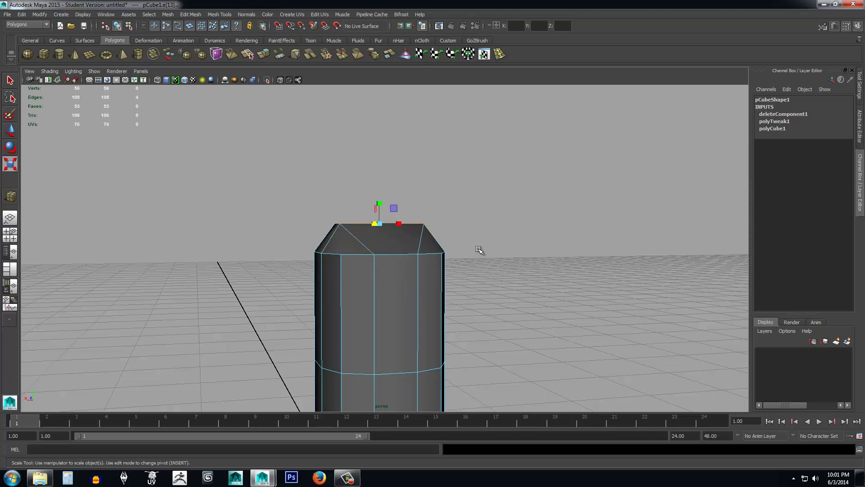
Step: Inspect the column and the selected border of its slot opening from above and at different distances
alt+drag(481, 251, 543, 267)
scroll(543, 266, down, 3)
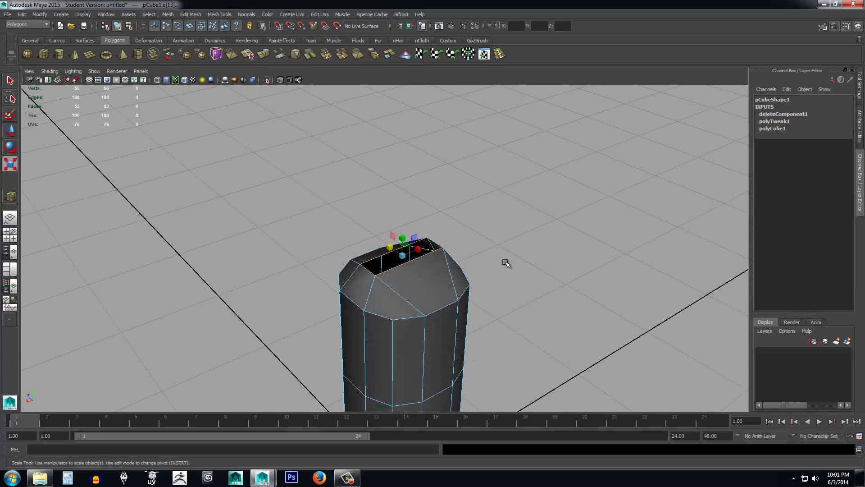
alt+drag(482, 259, 459, 252)
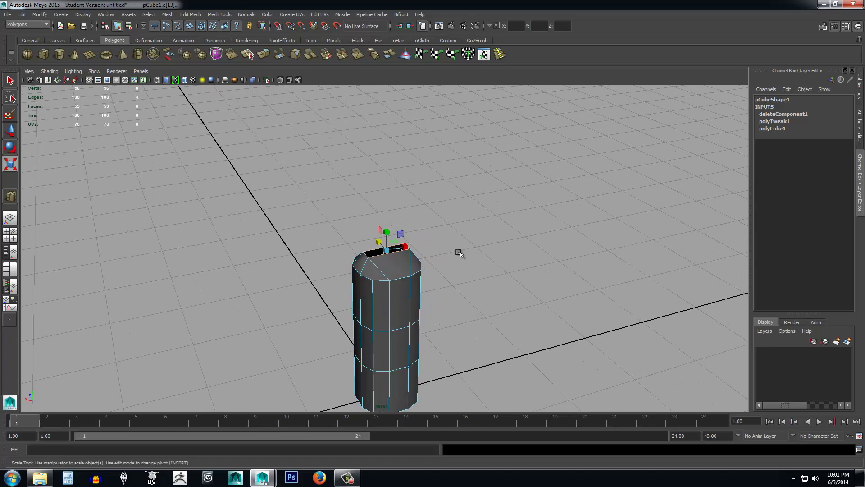
key(w)
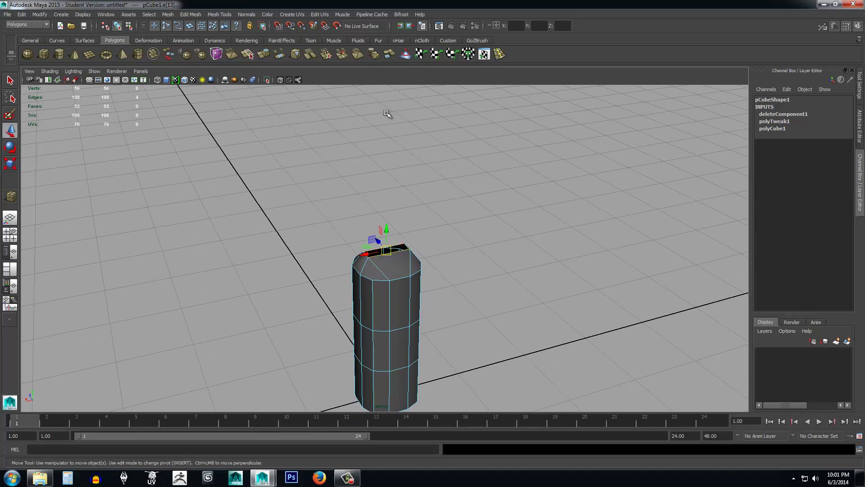
scroll(387, 113, down, 5)
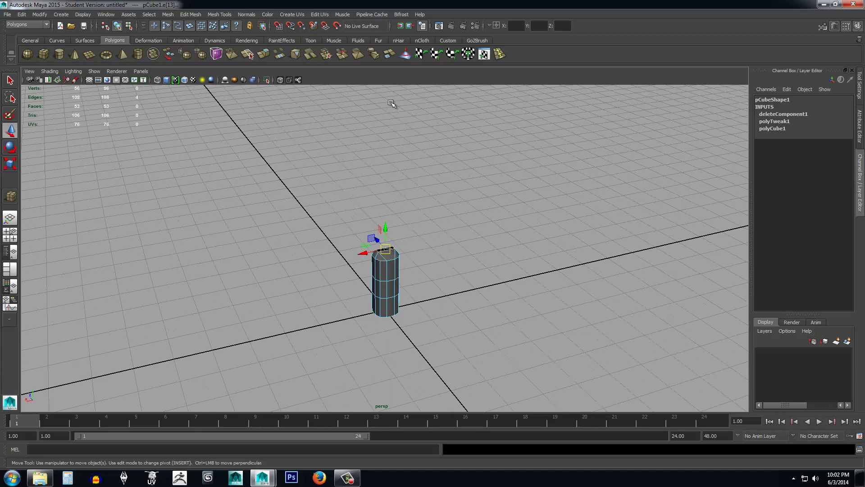
scroll(402, 226, down, 2)
scroll(403, 226, up, 8)
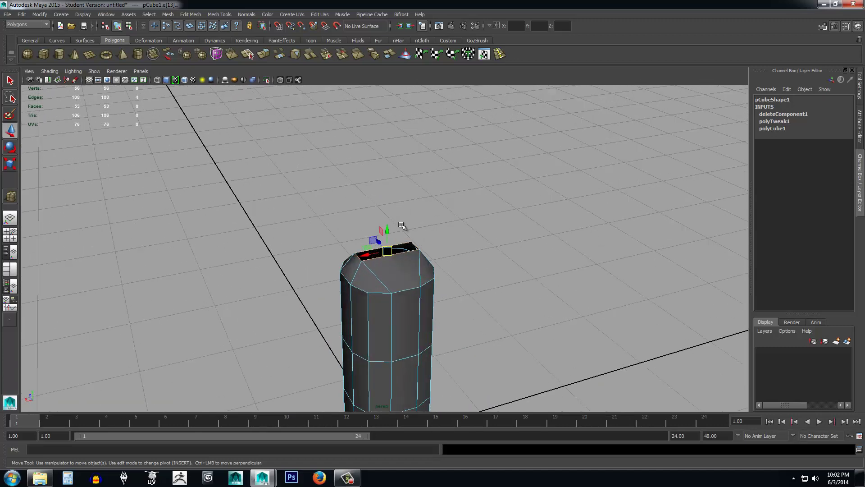
scroll(402, 229, down, 2)
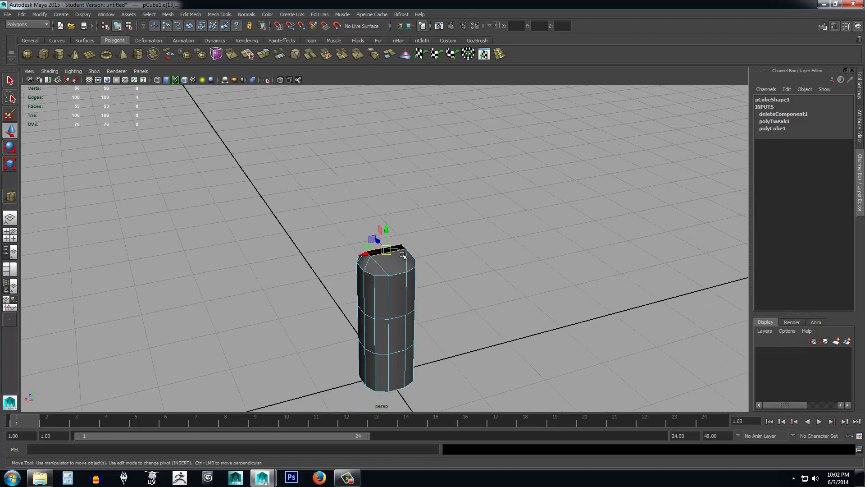
alt+drag(442, 239, 358, 175)
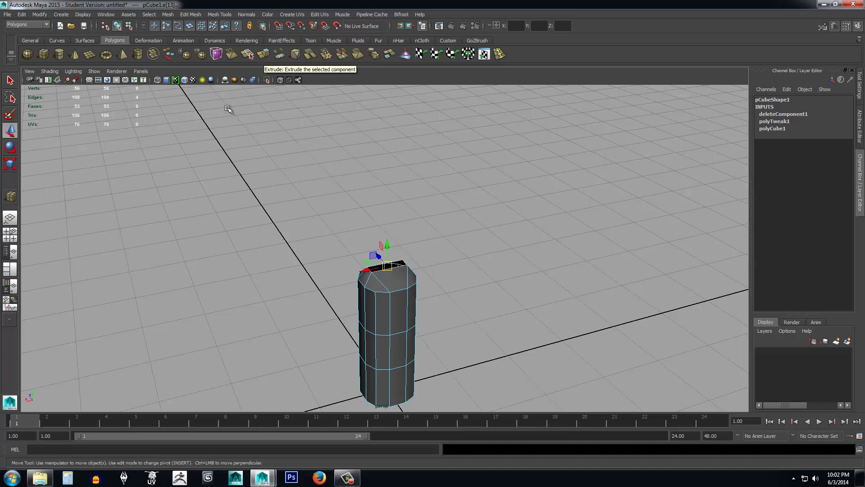
Step: Extrude the four selected border edges of the slot opening at the column's top
click(168, 15)
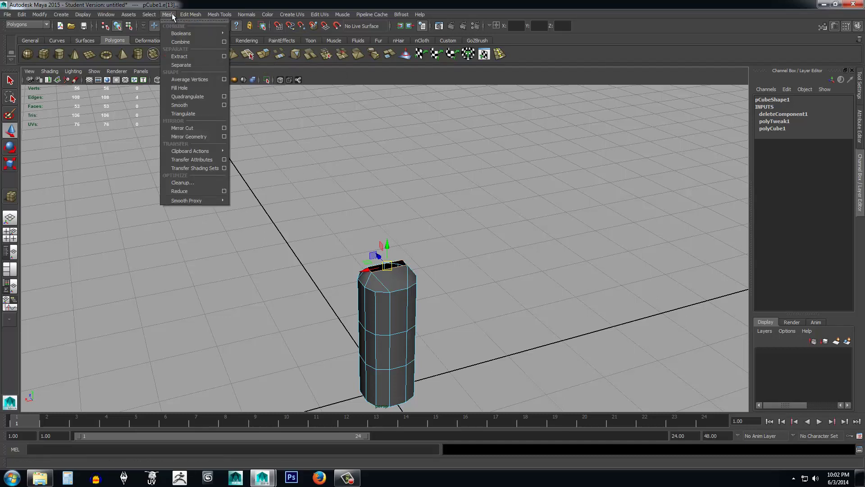
mouse_move(184, 15)
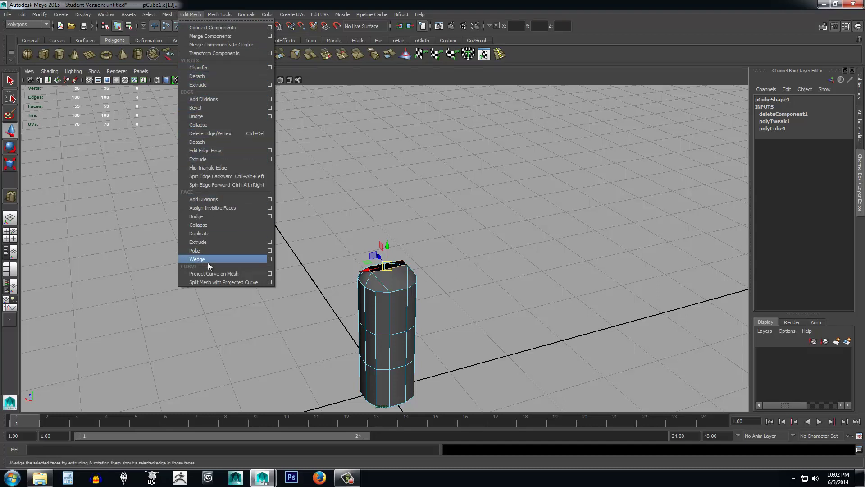
click(208, 160)
scroll(386, 314, up, 2)
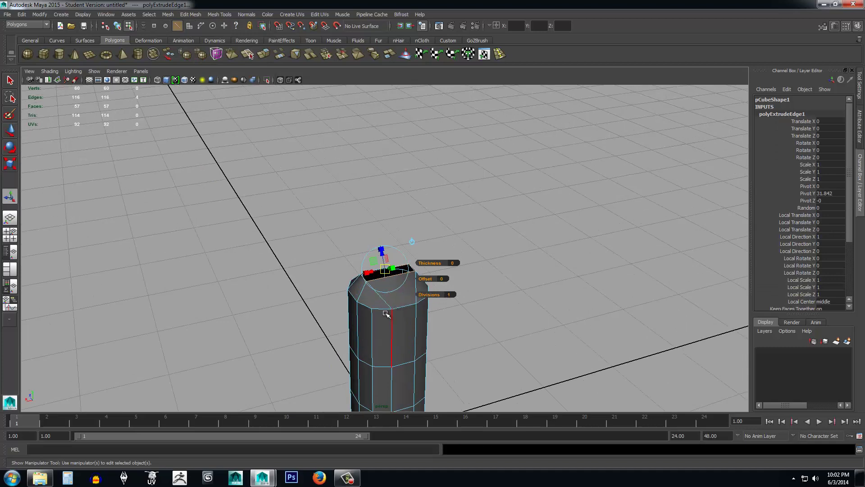
alt+drag(386, 314, 441, 304)
scroll(441, 305, up, 2)
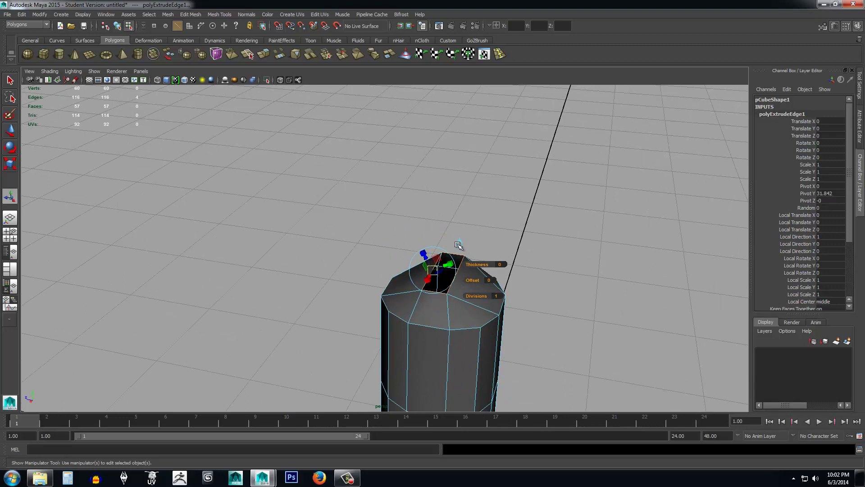
mouse_move(459, 241)
alt+mouse_down()
mouse_move(502, 241)
mouse_move(459, 241)
alt+mouse_up()
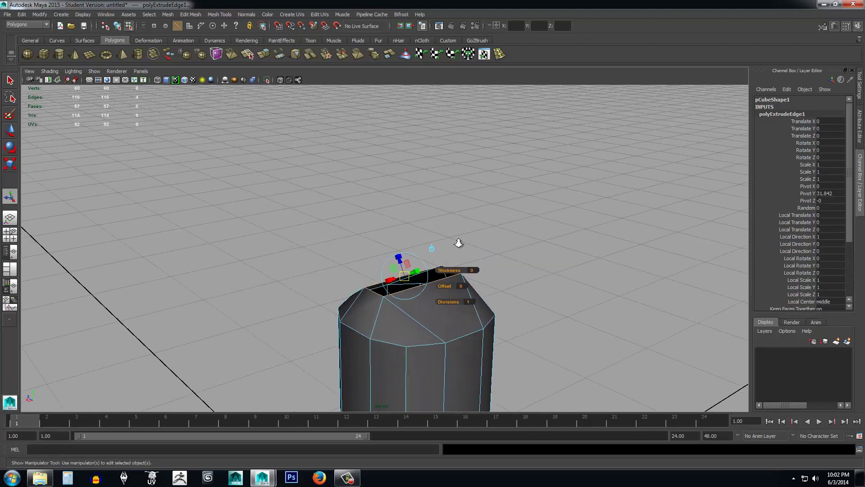
Step: Toggle the extrusion's manipulator between local and world axes, ending with it aligned to the world axes
scroll(456, 263, up, 2)
scroll(456, 262, down, 2)
click(432, 250)
alt+drag(546, 311, 527, 297)
click(440, 246)
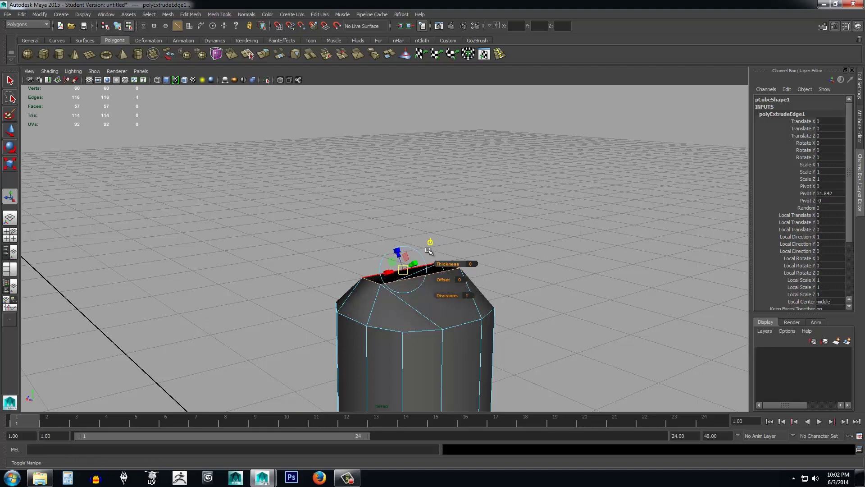
click(430, 244)
mouse_move(553, 325)
alt+mouse_down()
mouse_move(577, 323)
mouse_move(543, 323)
alt+mouse_up()
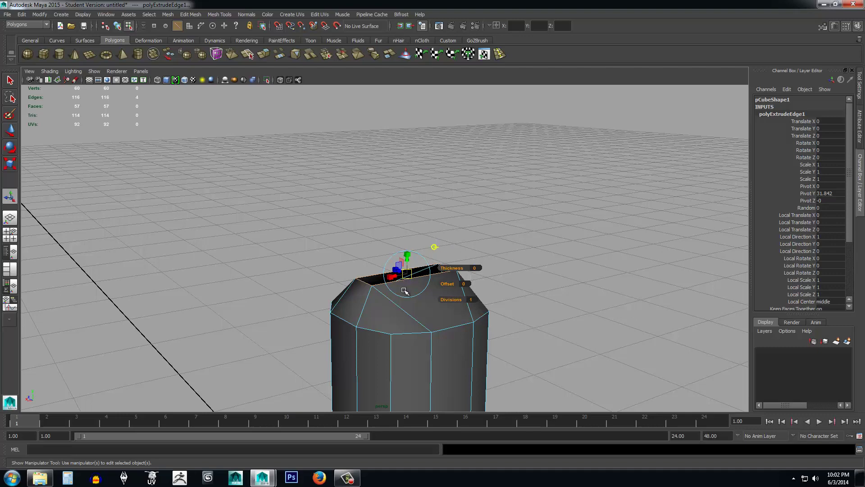
Step: Pull the extruded border edges straight up to a Translate Y of about 114.9, forming a tall, narrow shaft above the column
drag(408, 260, 408, 135)
scroll(408, 176, down, 3)
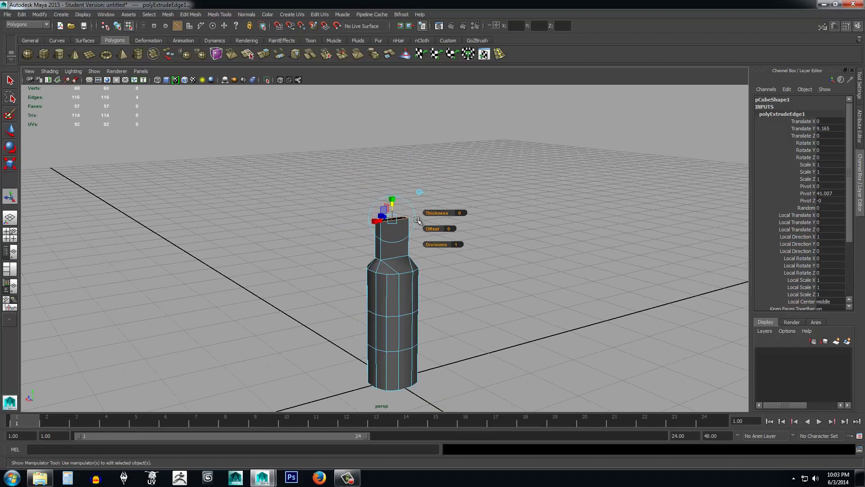
scroll(445, 334, up, 4)
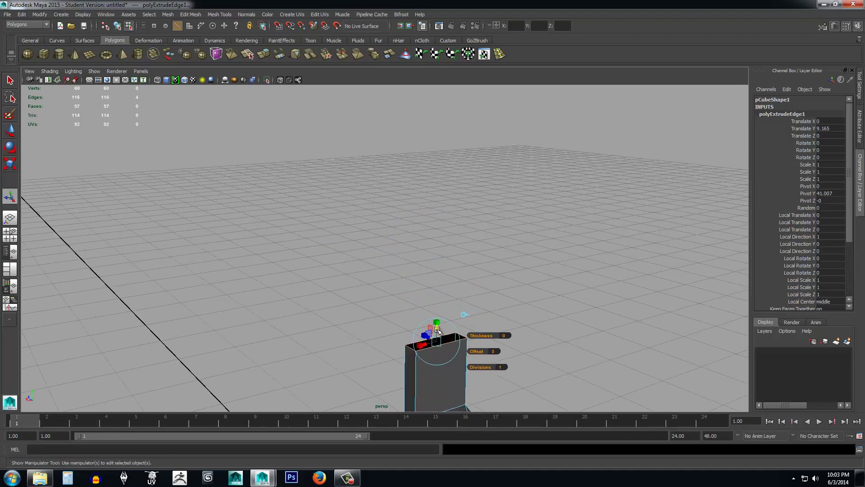
drag(440, 330, 438, 352)
scroll(438, 352, down, 6)
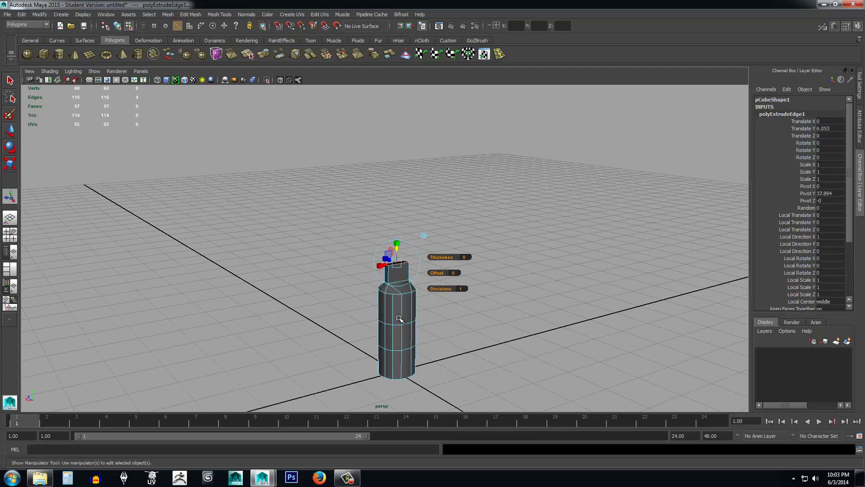
alt+drag(398, 320, 386, 104)
mouse_move(410, 259)
alt+mouse_down()
mouse_move(548, 249)
mouse_move(378, 249)
mouse_move(396, 257)
alt+mouse_up()
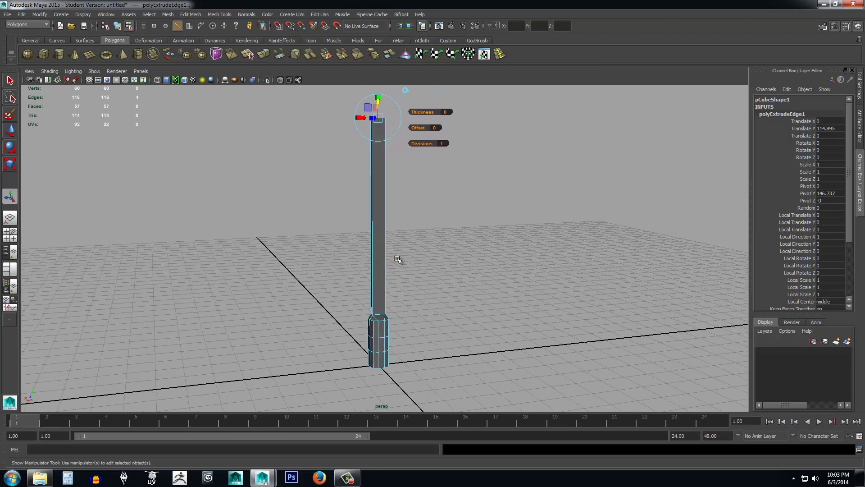
Step: Examine the tall shaft and where it meets the column's sloping rim
scroll(398, 260, up, 5)
scroll(402, 238, down, 3)
scroll(411, 228, up, 2)
alt+middle_drag(416, 243, 471, 204)
scroll(433, 253, up, 3)
scroll(469, 309, down, 3)
scroll(464, 252, up, 2)
alt+middle_drag(499, 334, 454, 244)
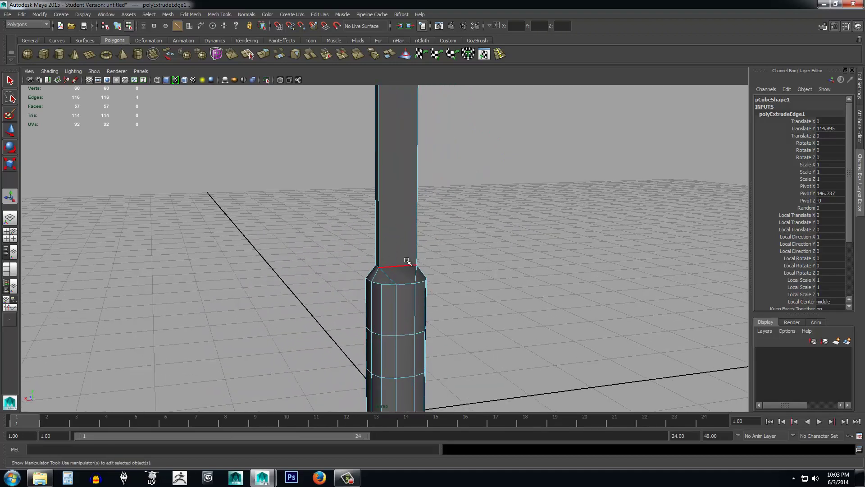
Step: Switch from edge editing to object mode and select the whole column mesh
right_click(396, 247)
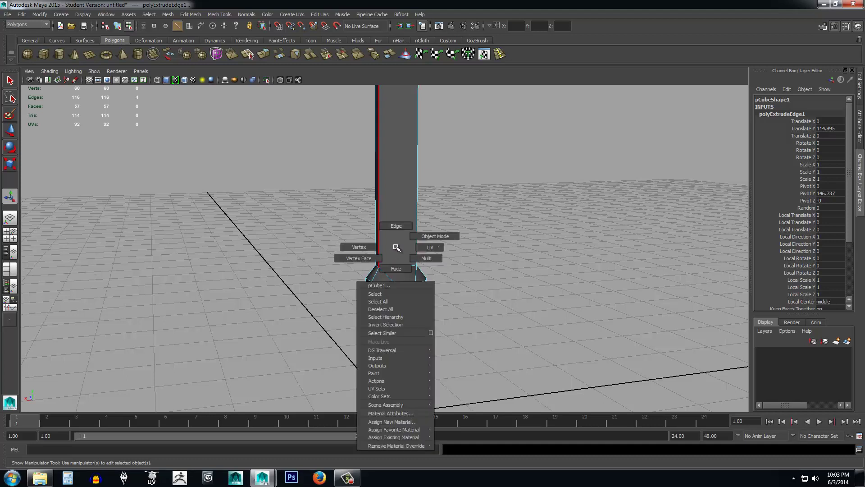
mouse_move(396, 248)
right_down()
mouse_move(400, 260)
mouse_move(396, 246)
mouse_move(419, 237)
right_up()
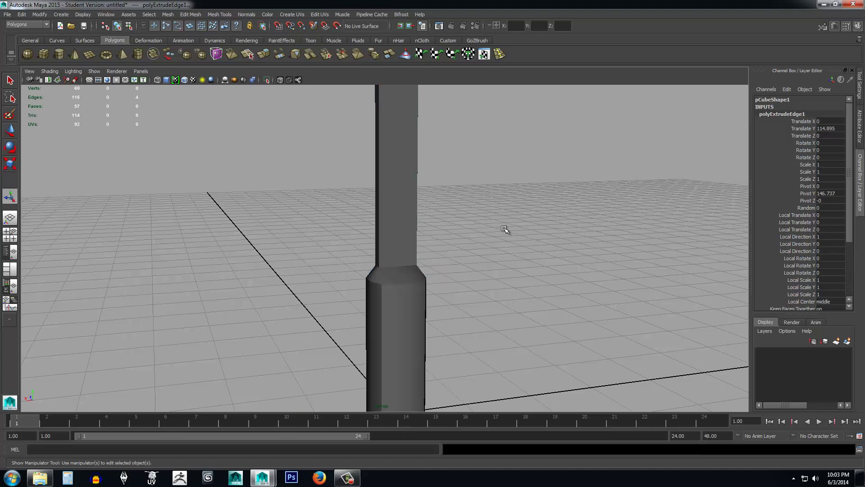
scroll(465, 243, down, 2)
scroll(392, 235, up, 2)
click(392, 235)
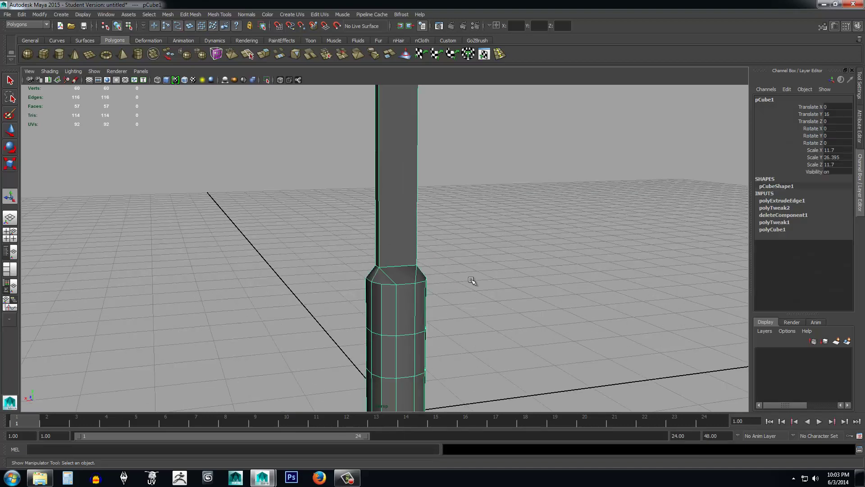
alt+drag(471, 280, 388, 270)
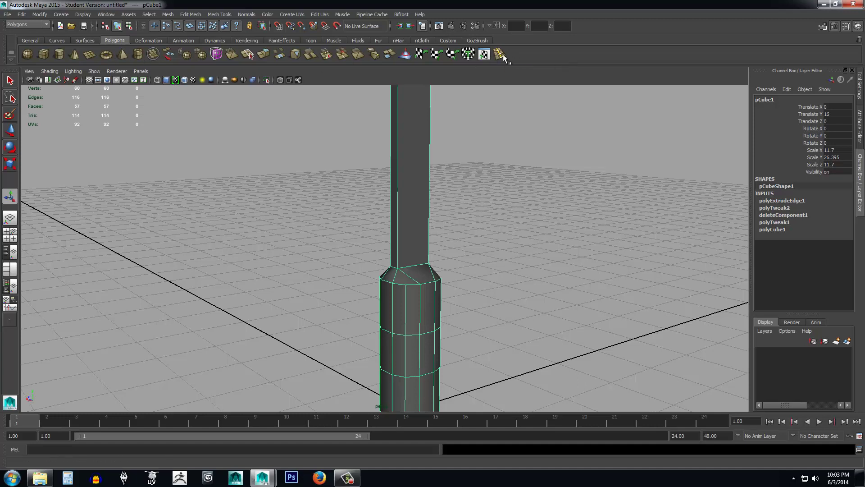
Step: Add a second Insert Edge Loop Tool shortcut to the Polygons shelf and delete that duplicate
click(224, 17)
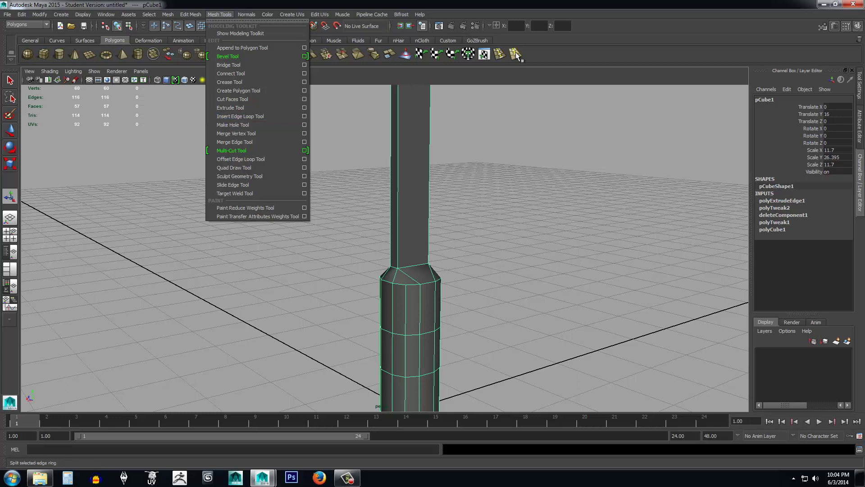
key(Escape)
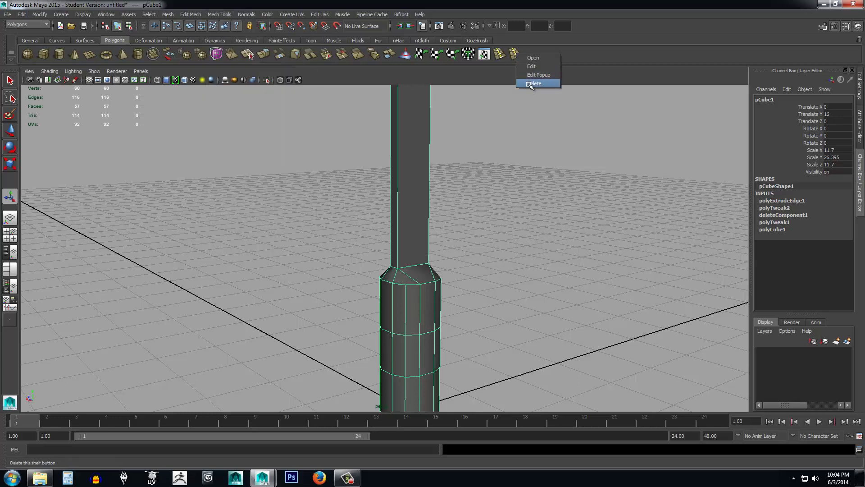
click(533, 83)
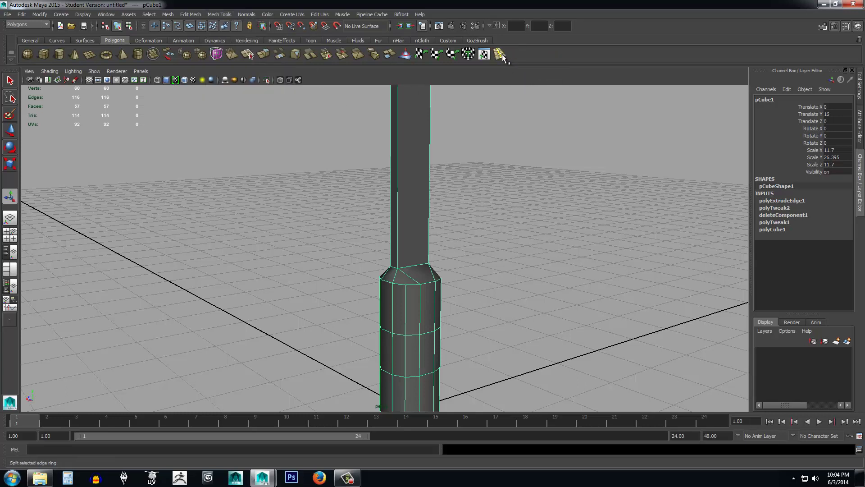
Step: Start the Insert Edge Loop Tool and set its Maintain position option to Relative distance from edge
click(501, 55)
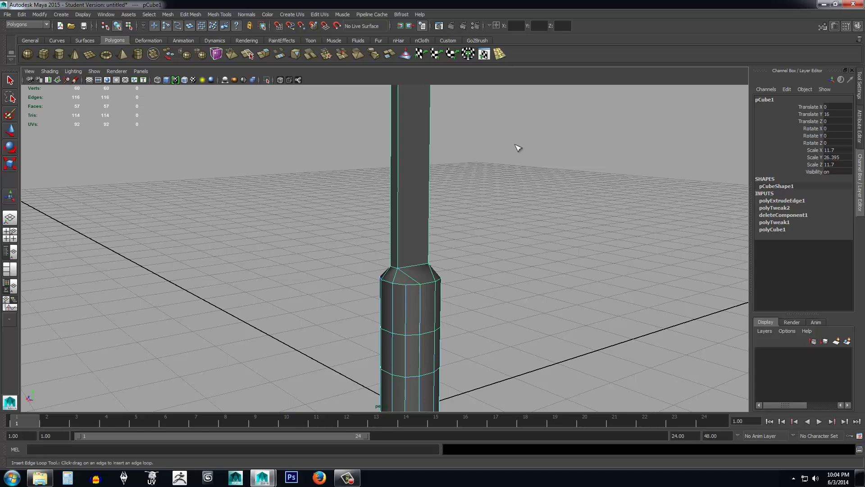
scroll(504, 238, up, 2)
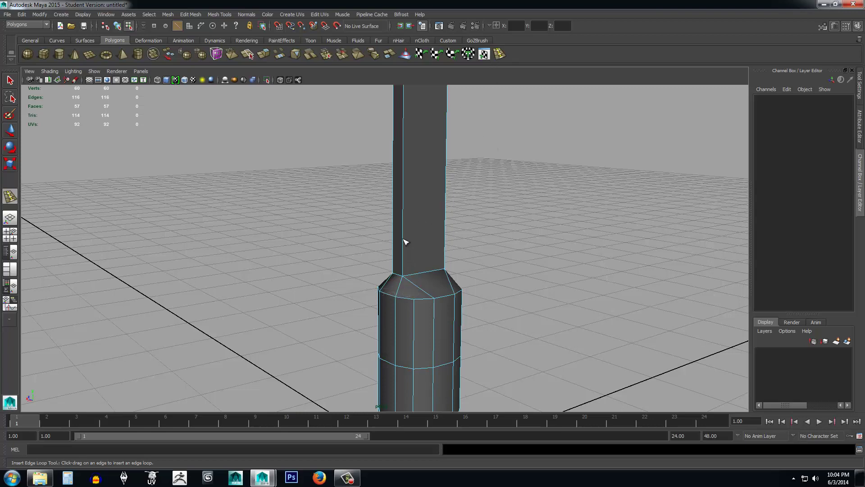
click(859, 86)
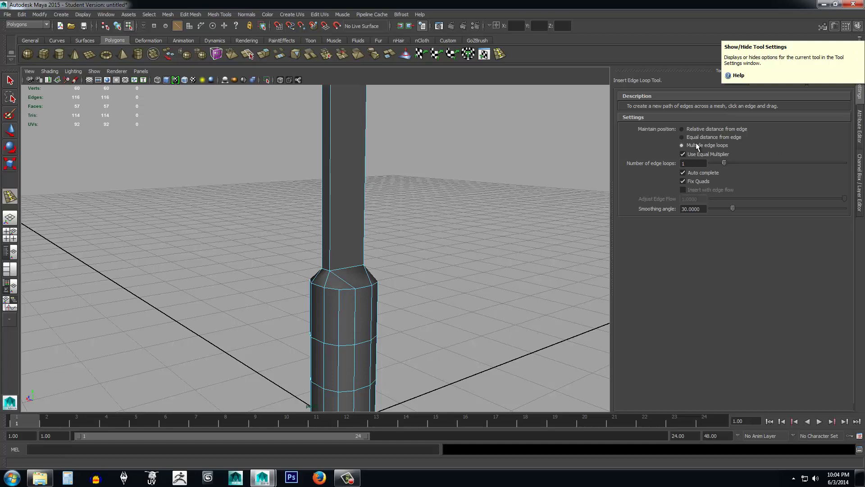
click(690, 129)
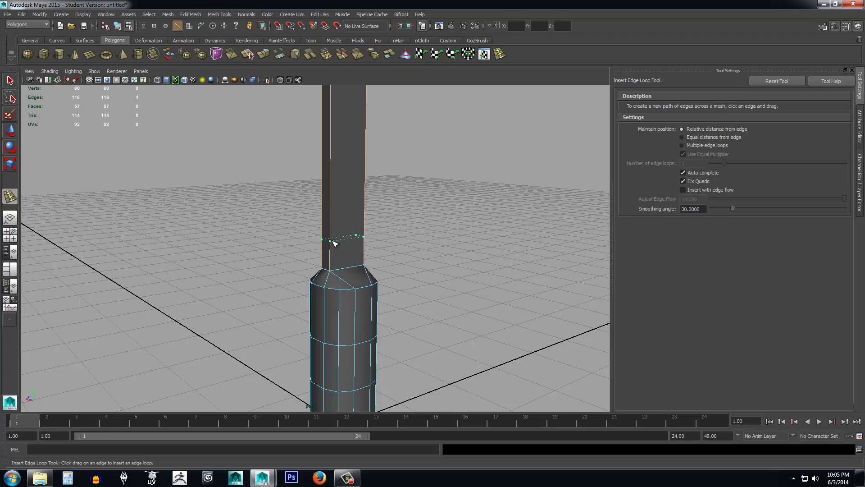
Step: Insert an edge loop around the tall shaft a short distance above the column's sloping rim
click(334, 243)
alt+drag(429, 271, 380, 261)
alt+drag(315, 253, 286, 241)
alt+drag(396, 270, 439, 260)
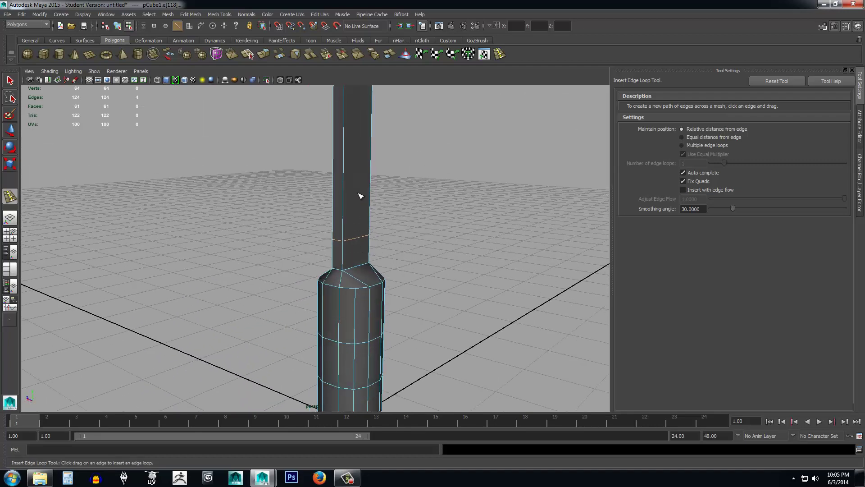
mouse_move(443, 256)
alt+mouse_down()
mouse_move(502, 253)
mouse_move(415, 256)
mouse_move(440, 245)
alt+mouse_up()
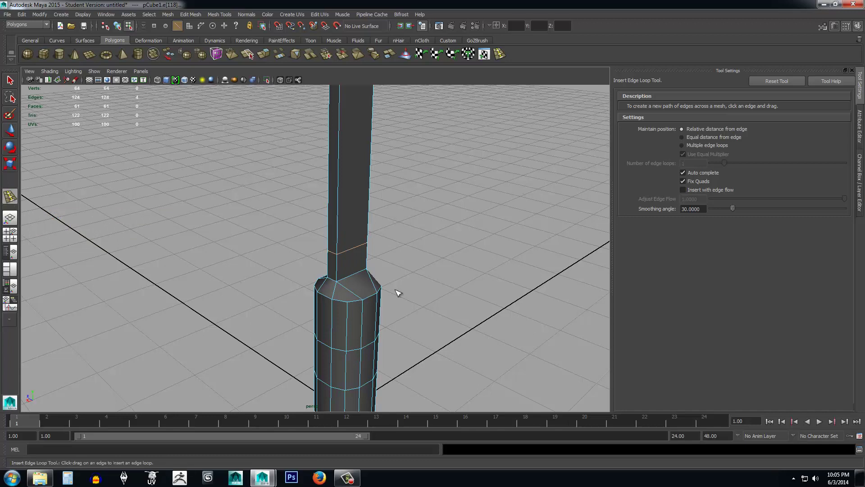
key(w)
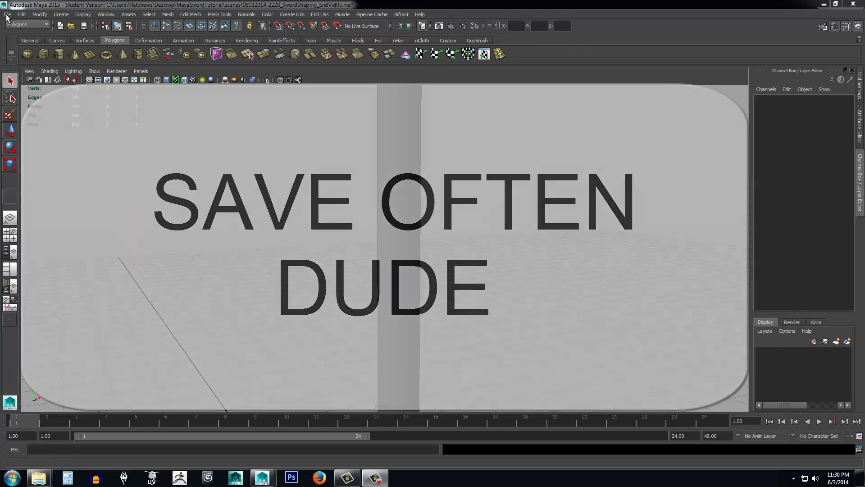
Step: Start saving the scene as a new file in the scenes folder and clear the existing file name
click(7, 14)
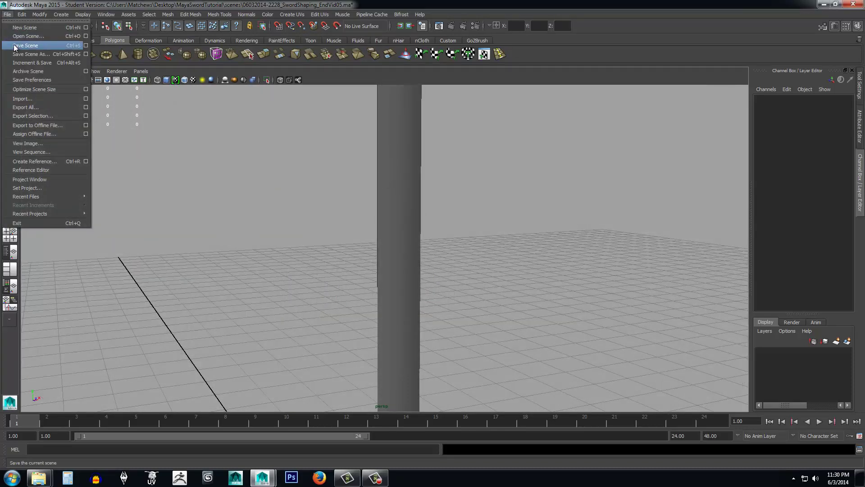
click(27, 53)
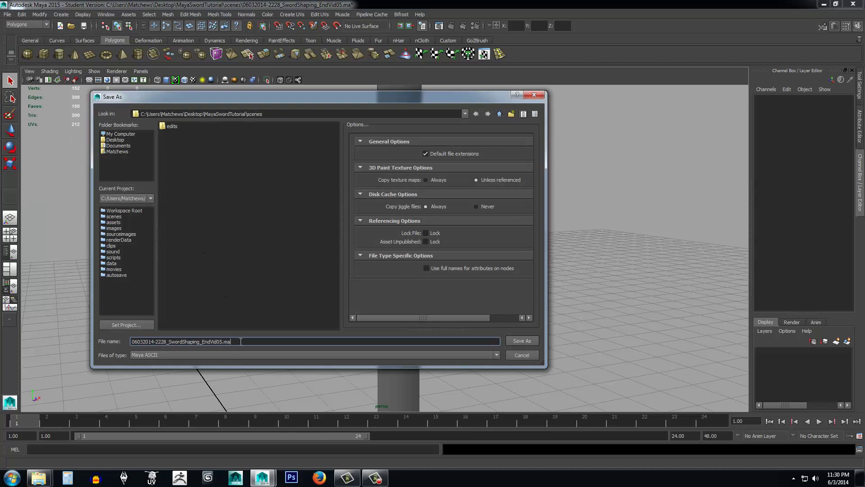
drag(241, 341, 132, 335)
key(BackSpace)
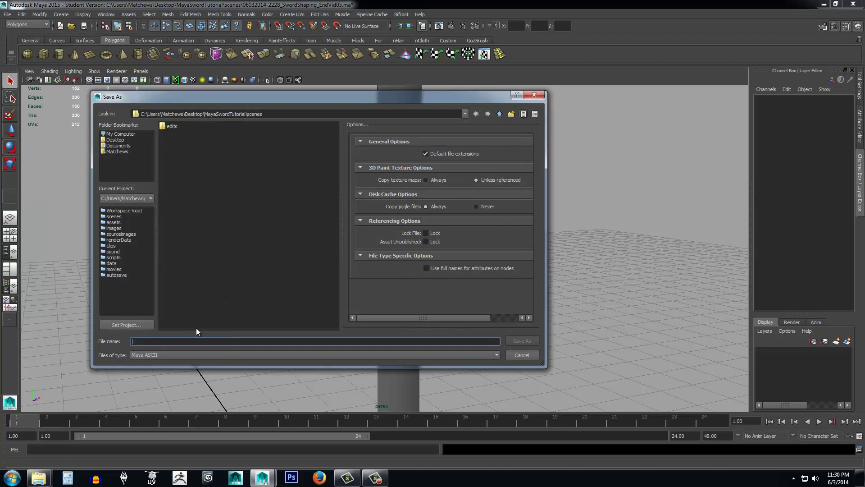
Step: Look through the available file types, try Maya Binary and return to Maya ASCII
click(149, 355)
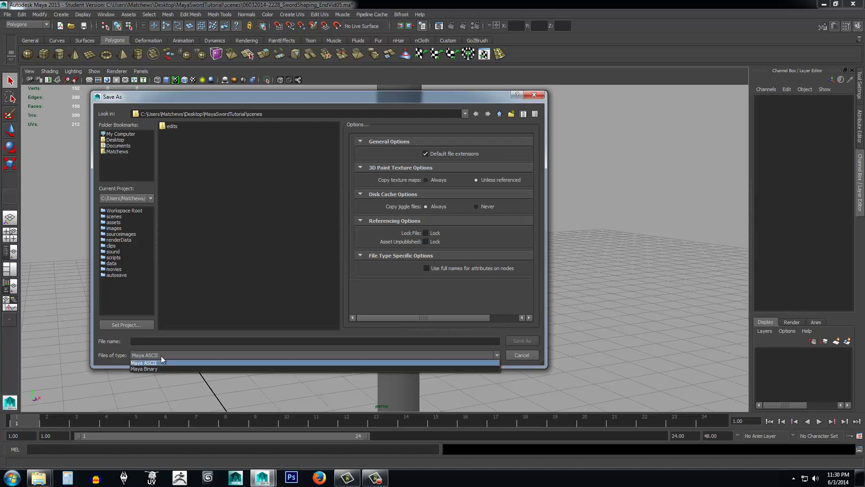
click(161, 355)
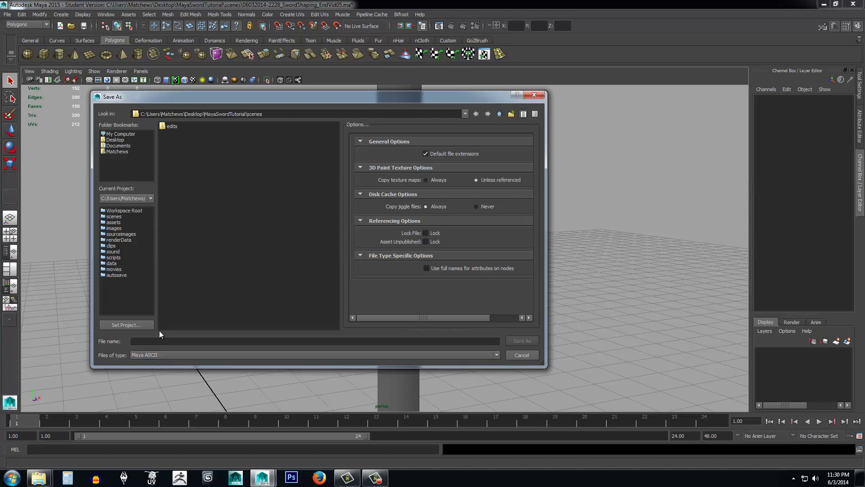
click(155, 355)
click(150, 366)
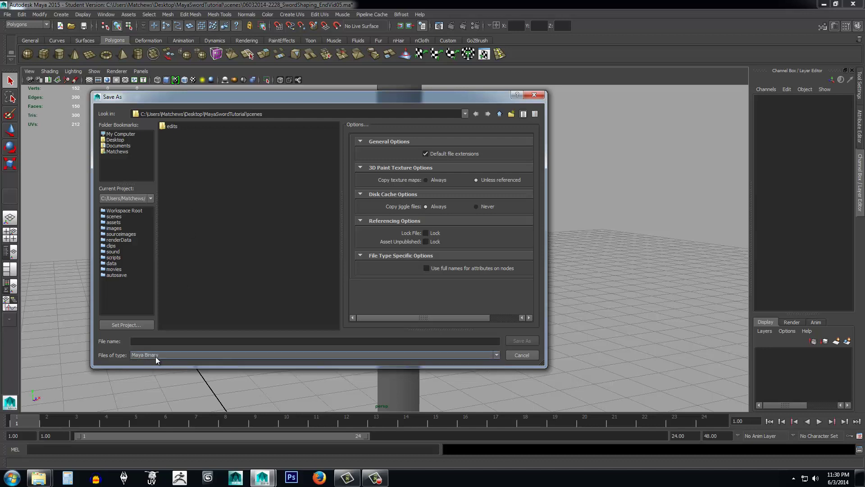
scroll(156, 356, up, 1)
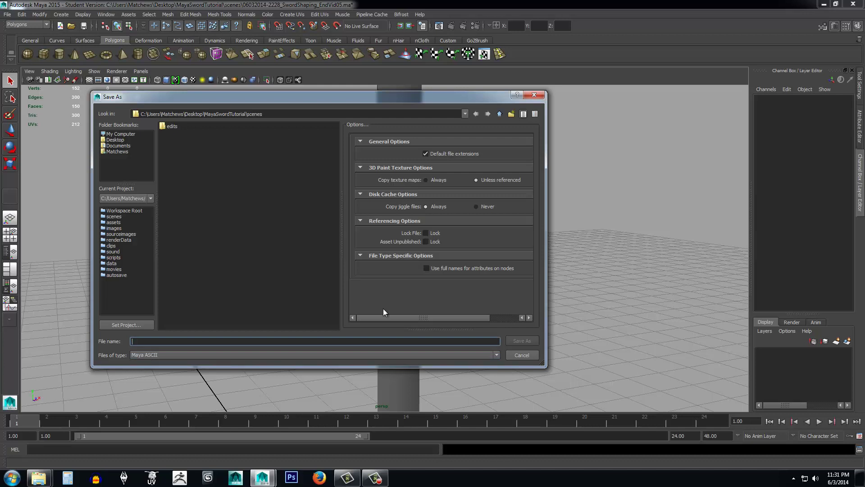
text(06032014-233)
text(1)
text(_SwordShaping)
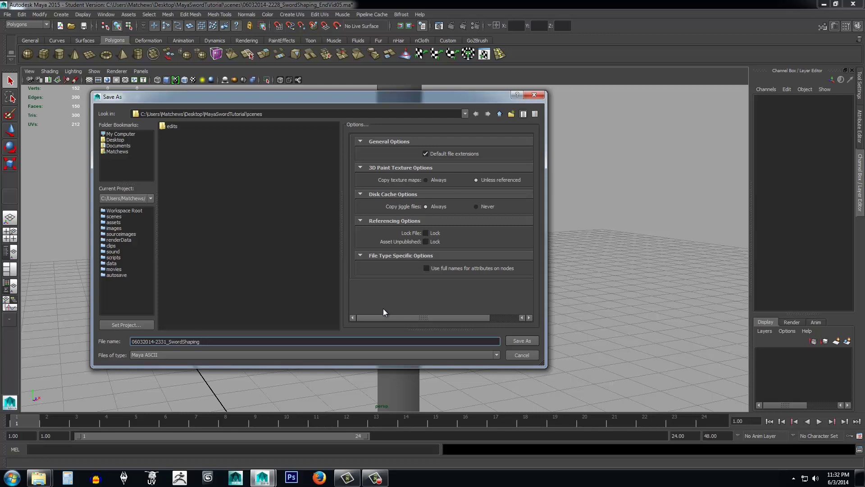
text(_VideoEnd05)
click(522, 341)
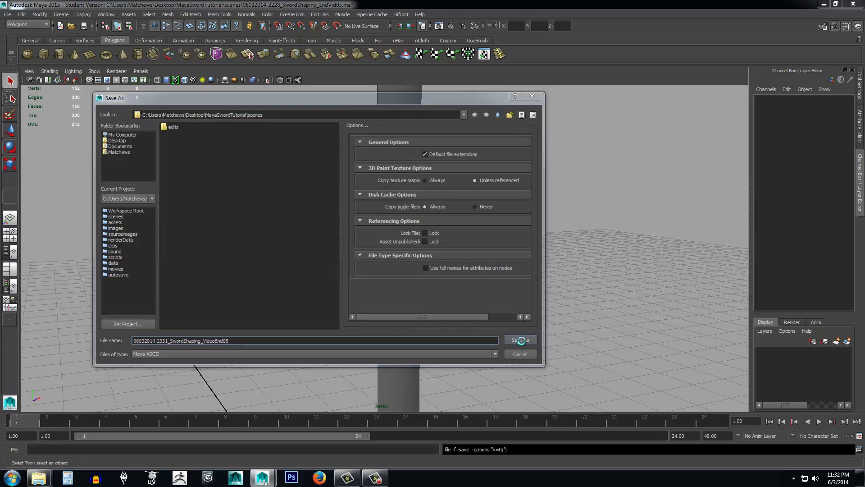
key(Return)
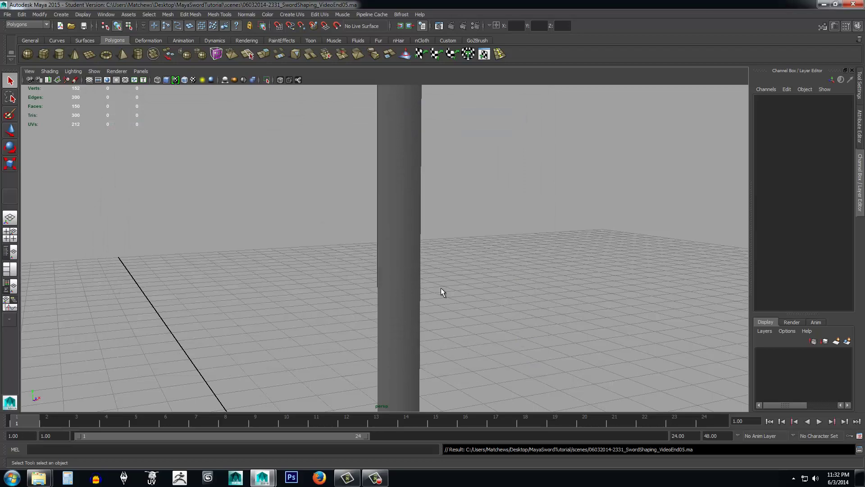